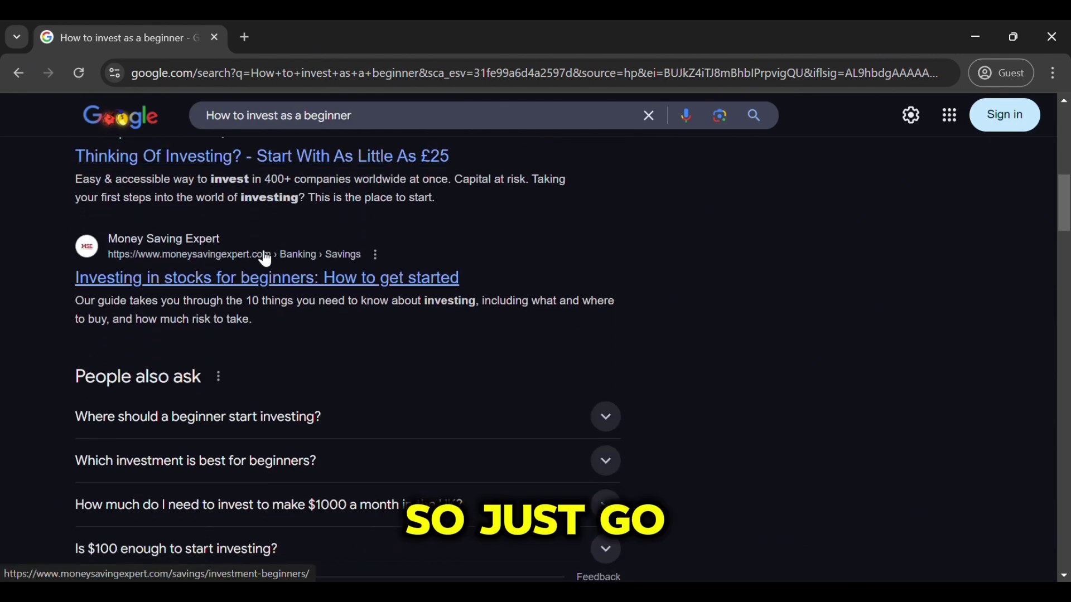
# Step: Open the MoneySavingExpert investing guide, accept cookies, skim the Investopedia article, and return to MoneySavingExpert
pyautogui.click(258, 279)
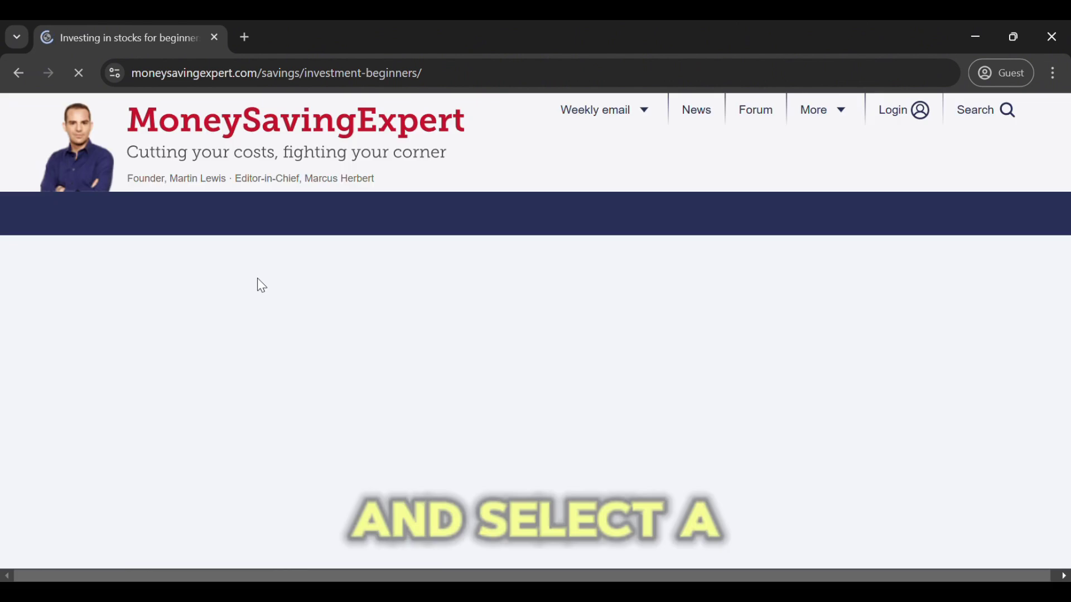
pyautogui.click(490, 388)
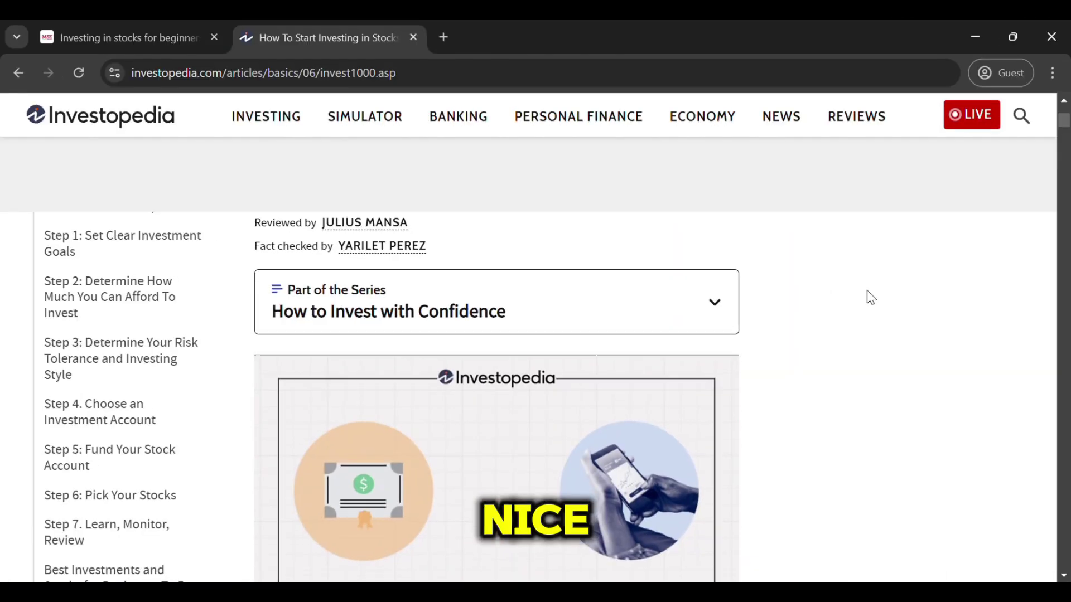
pyautogui.scroll(-10, 868, 296)
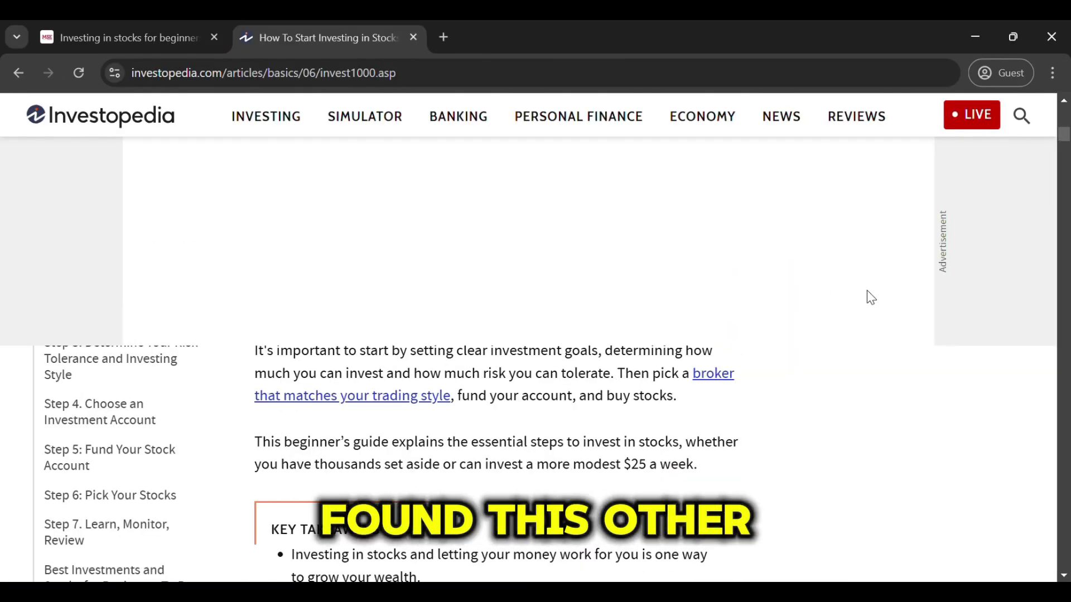
pyautogui.scroll(-5, 869, 297)
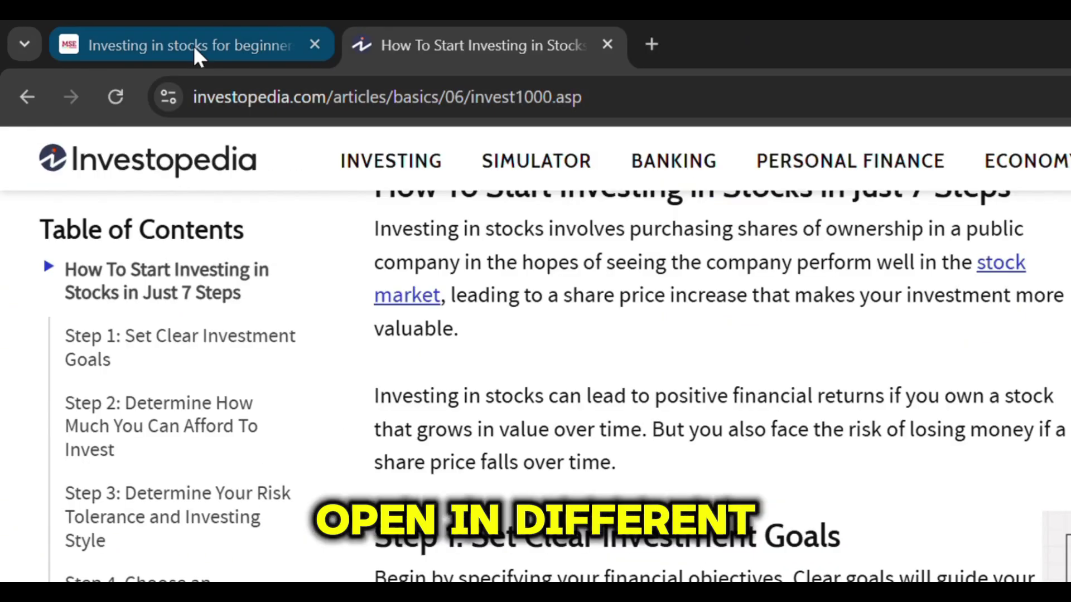
pyautogui.click(193, 45)
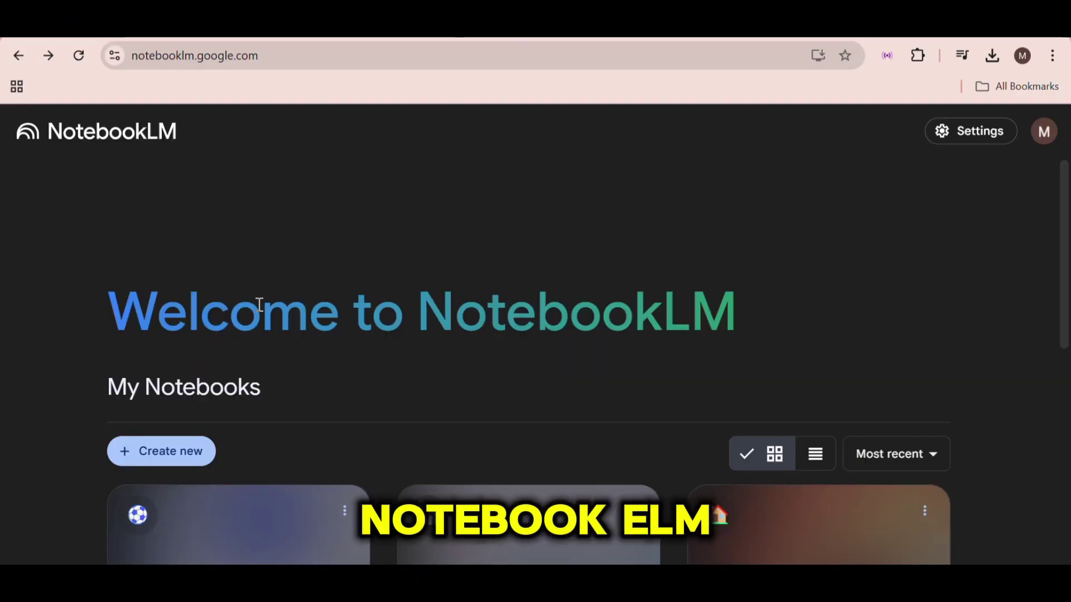
# Step: Create a new untitled NotebookLM notebook and dismiss its Add sources dialog
pyautogui.scroll(-2, 312, 359)
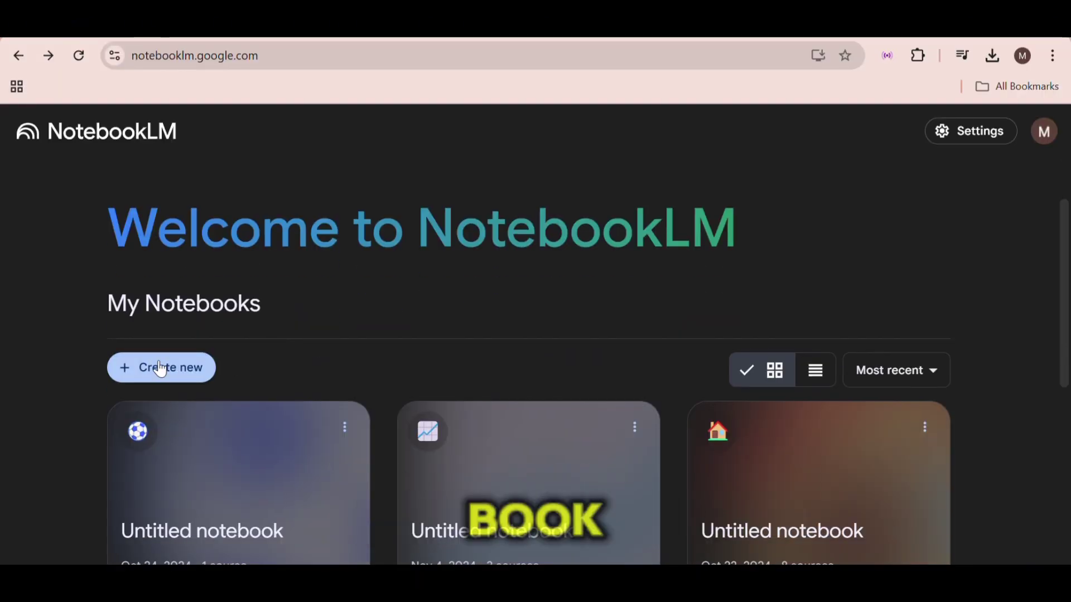
pyautogui.click(151, 369)
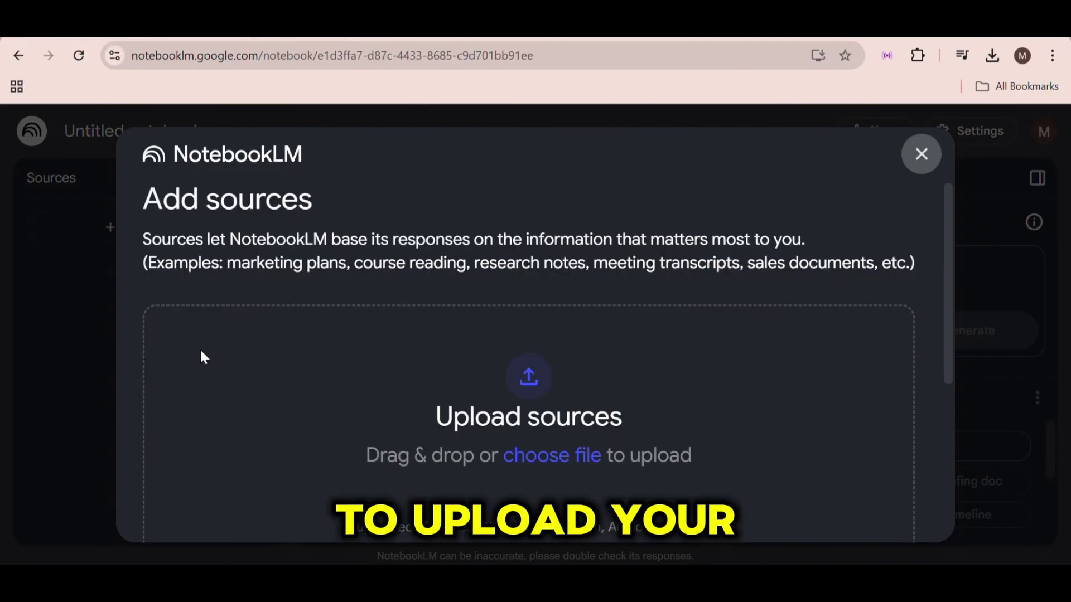
pyautogui.scroll(-5, 419, 280)
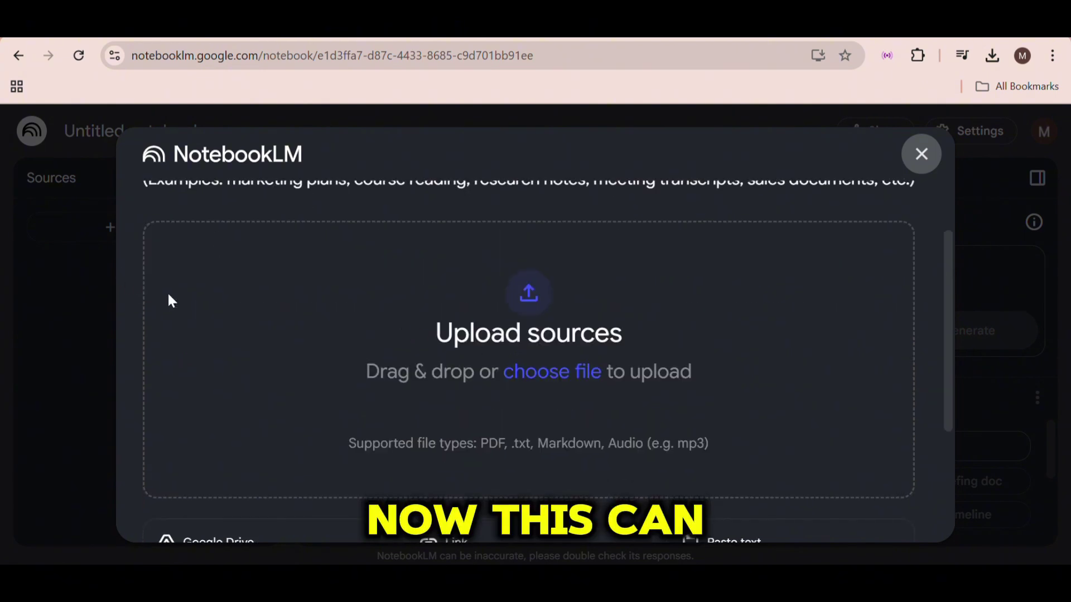
pyautogui.scroll(-1, 204, 302)
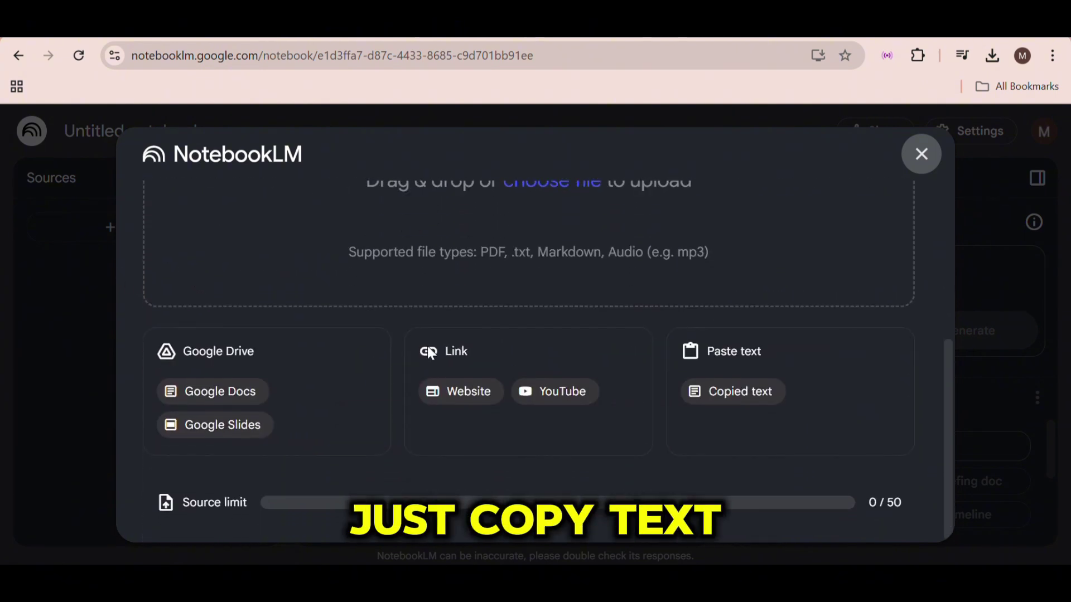
pyautogui.click(907, 159)
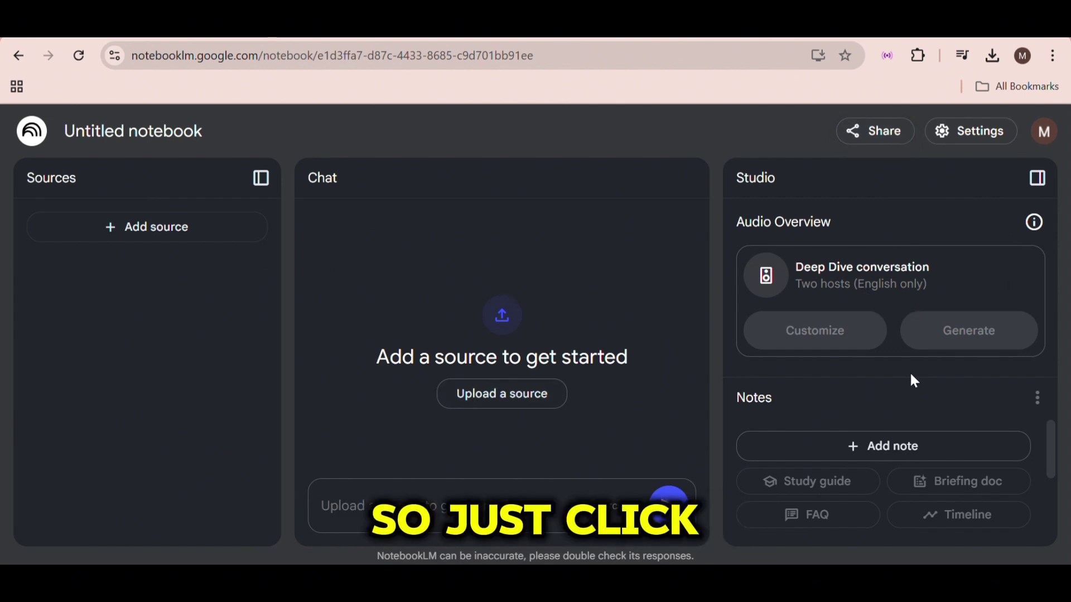
# Step: Reopen Add source and choose Website under the Link options
pyautogui.click(89, 227)
pyautogui.scroll(-5, 406, 270)
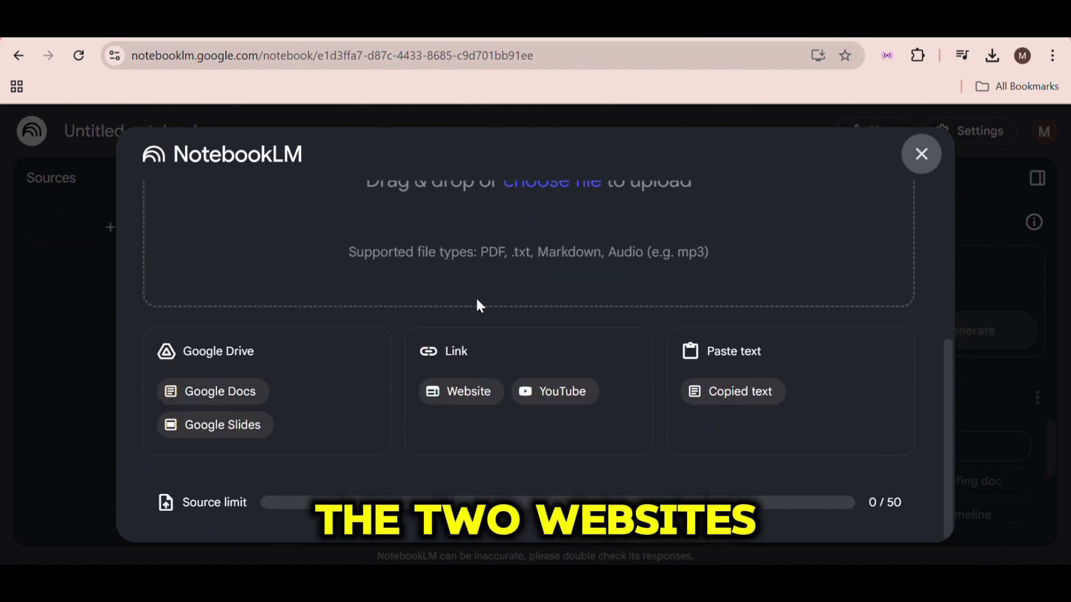
pyautogui.click(440, 391)
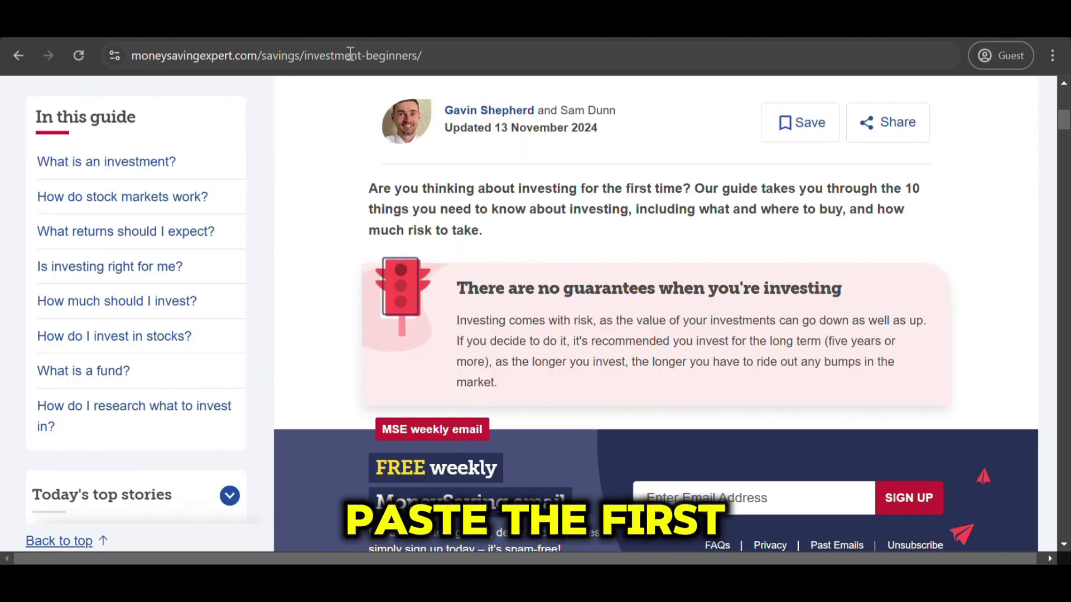
# Step: Insert the MoneySavingExpert article URL as the first source, retitling the notebook
pyautogui.click(350, 53)
pyautogui.write('https://www.moneysavingexpert.com/savings/investment-beginners/')
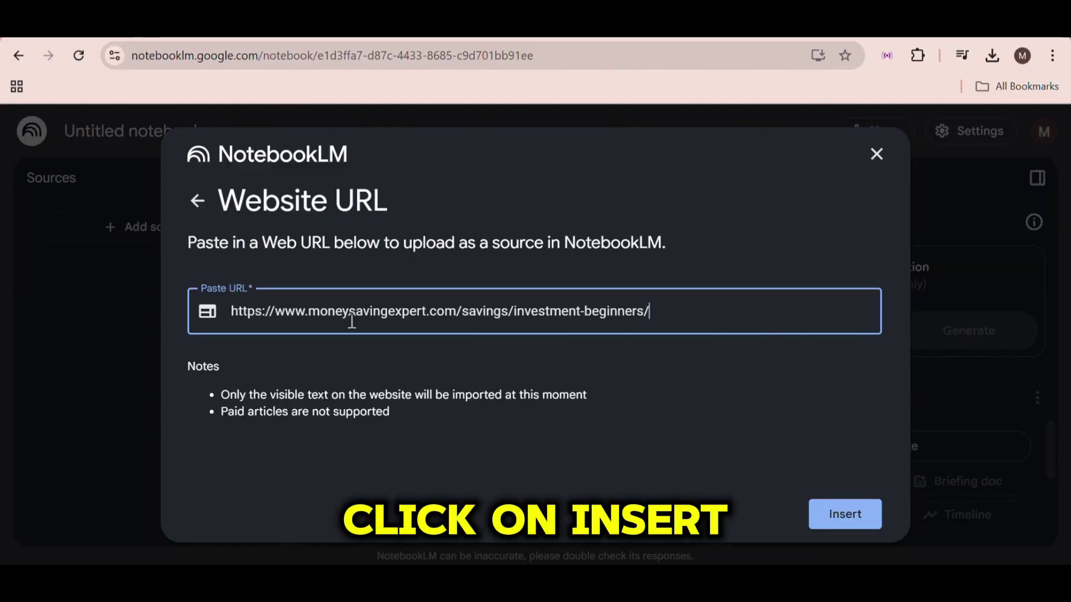
pyautogui.click(844, 516)
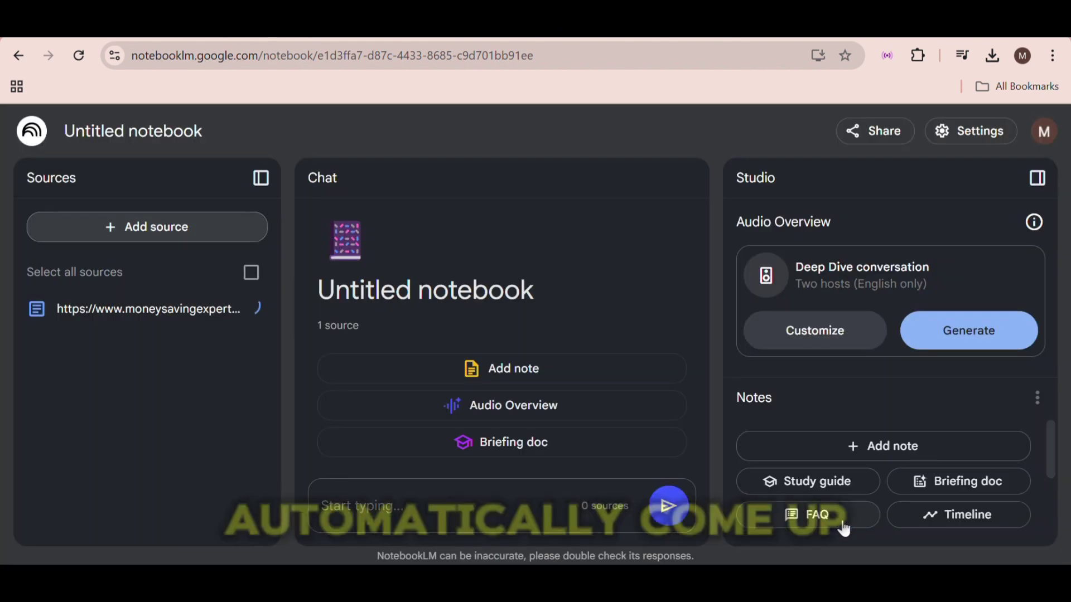
pyautogui.click(441, 287)
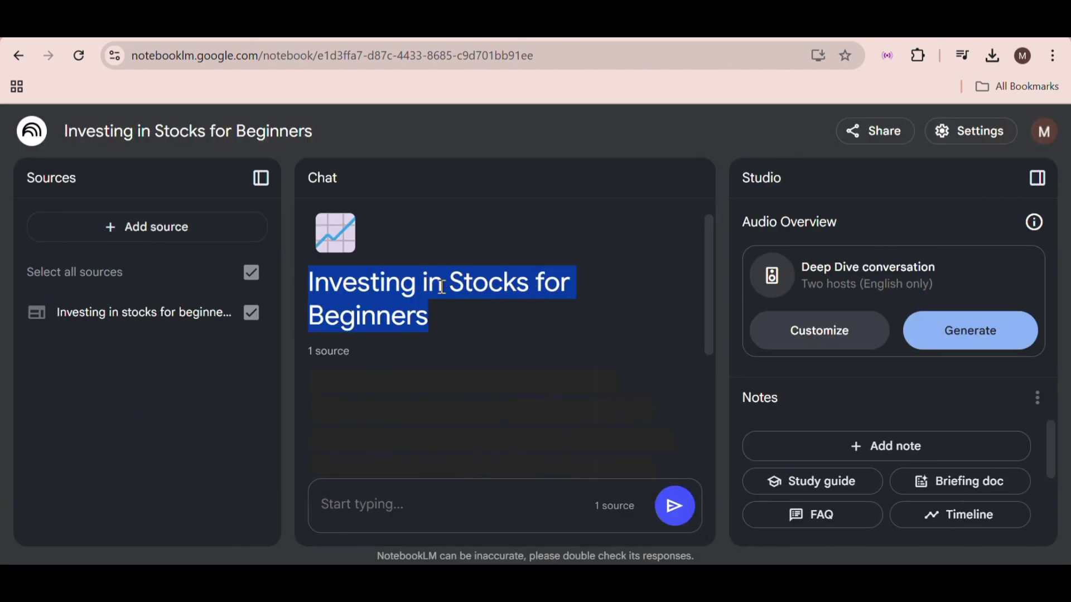
# Step: Copy the Investopedia article URL and insert it as the notebook's second website source
pyautogui.click(127, 237)
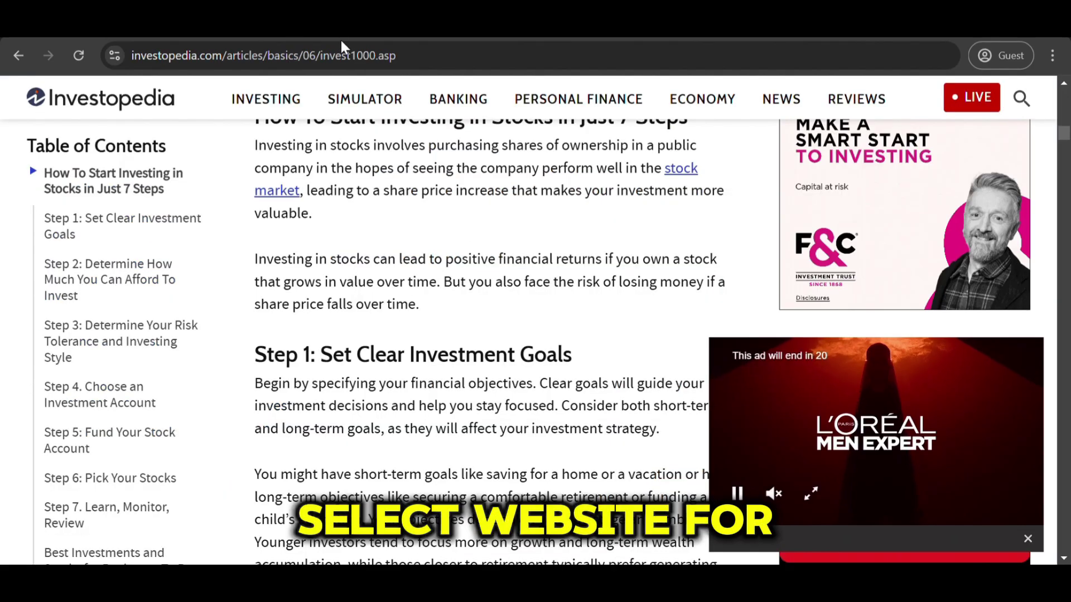
pyautogui.click(342, 55)
pyautogui.hotkey('ctrl', 'c')
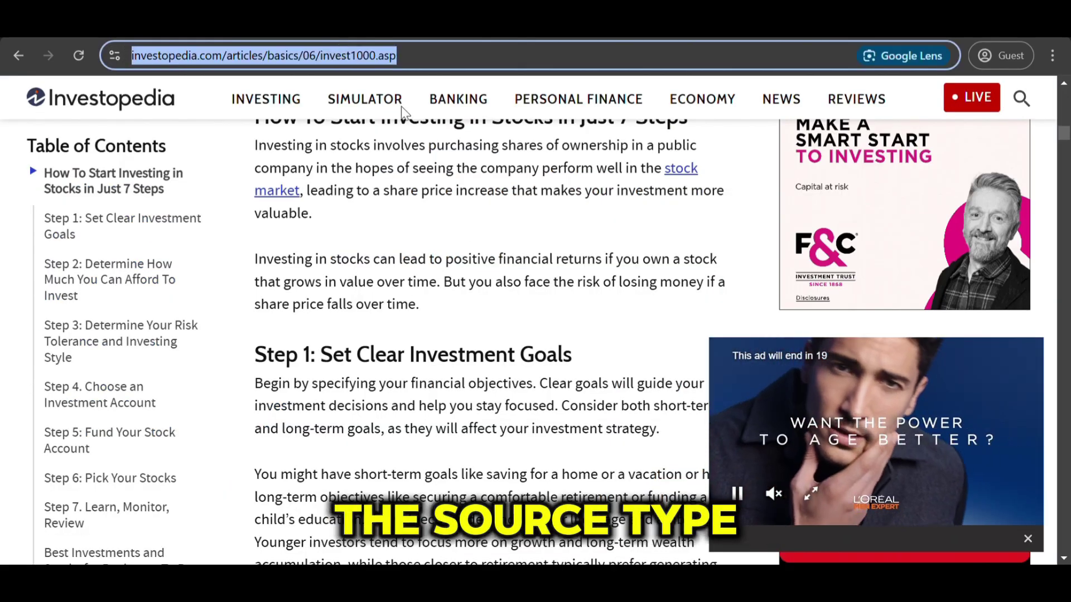
pyautogui.click(603, 370)
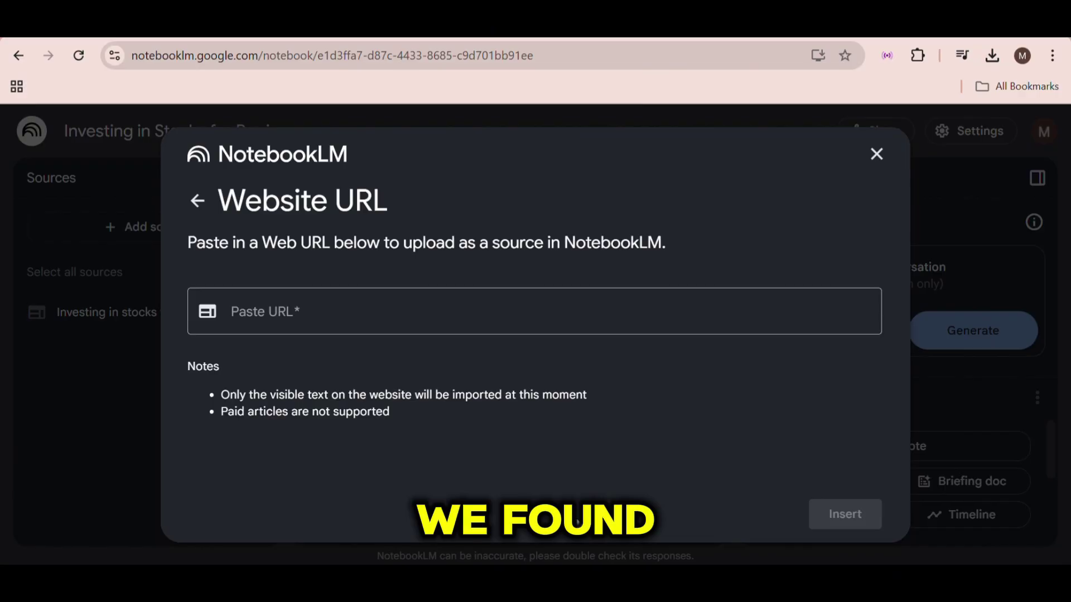
pyautogui.click(307, 308)
pyautogui.hotkey('ctrl', 'v')
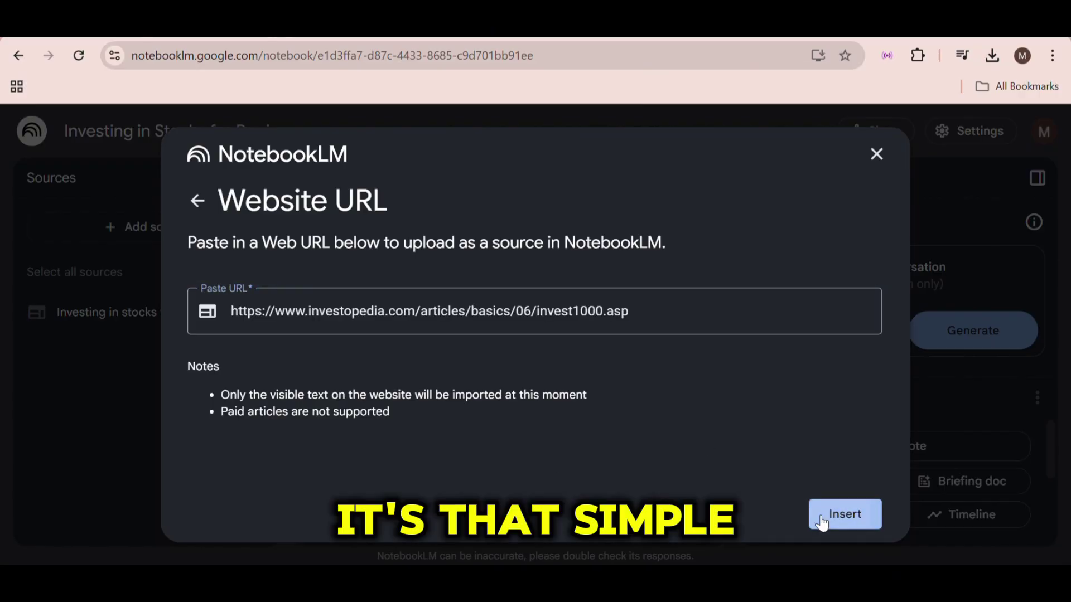
pyautogui.click(822, 523)
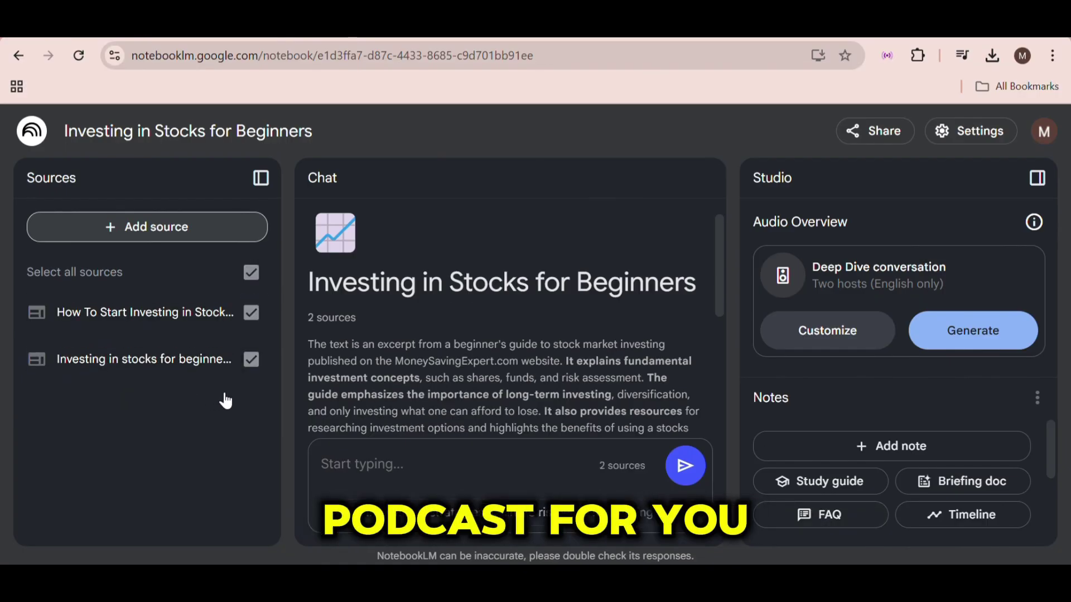
pyautogui.click(250, 359)
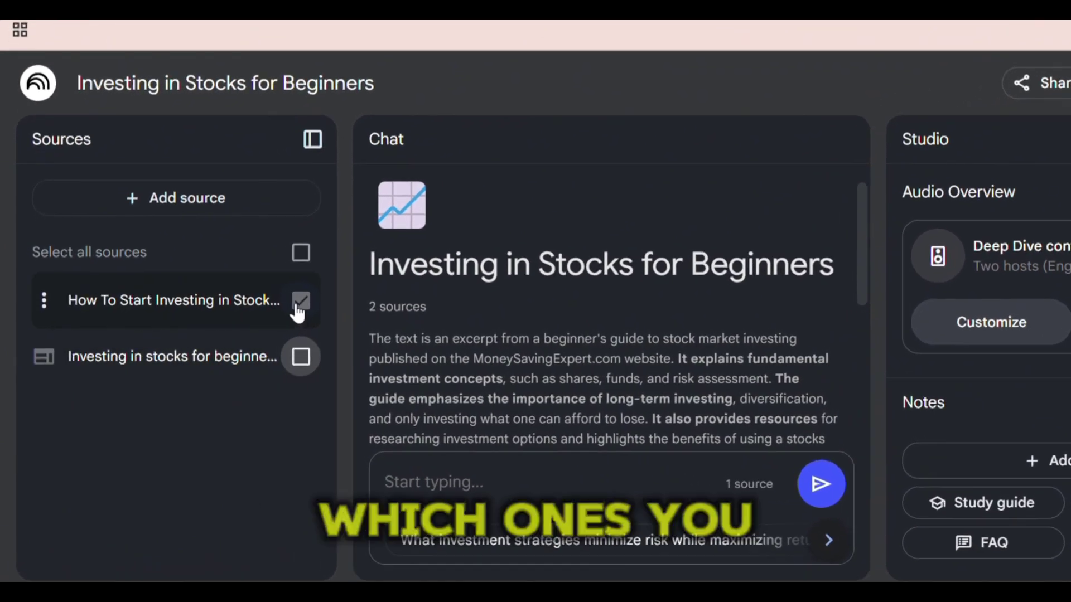
pyautogui.click(301, 303)
pyautogui.click(300, 302)
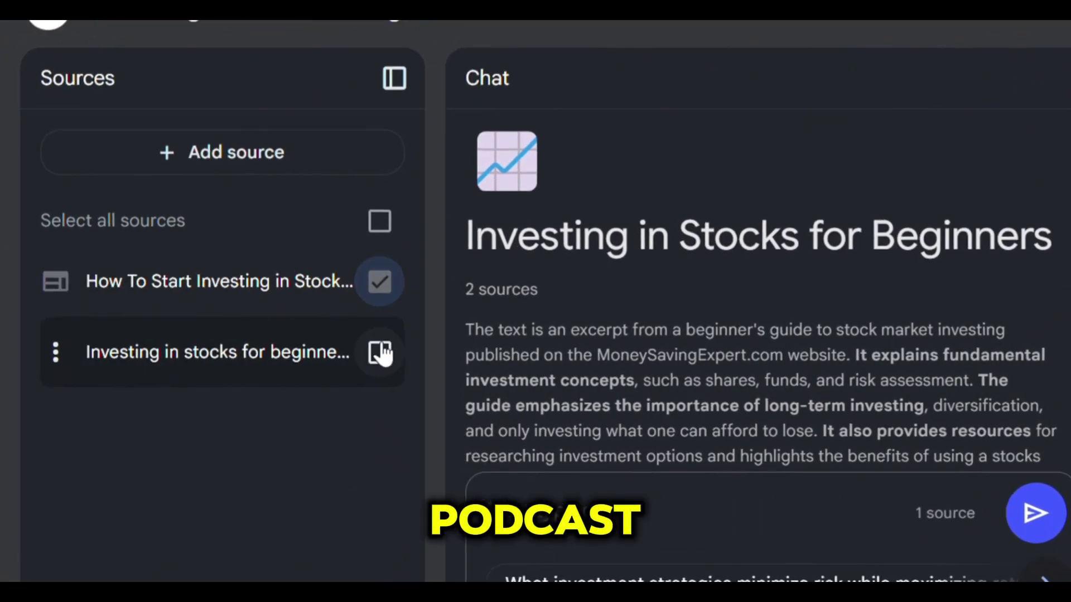
pyautogui.click(381, 353)
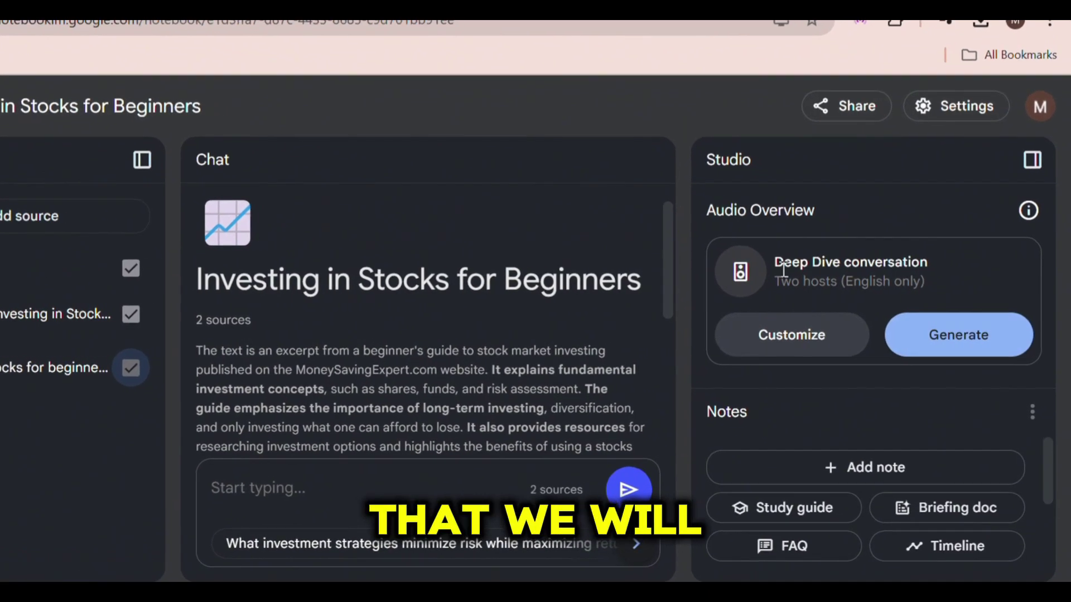
pyautogui.moveTo(774, 270); pyautogui.dragTo(925, 268)
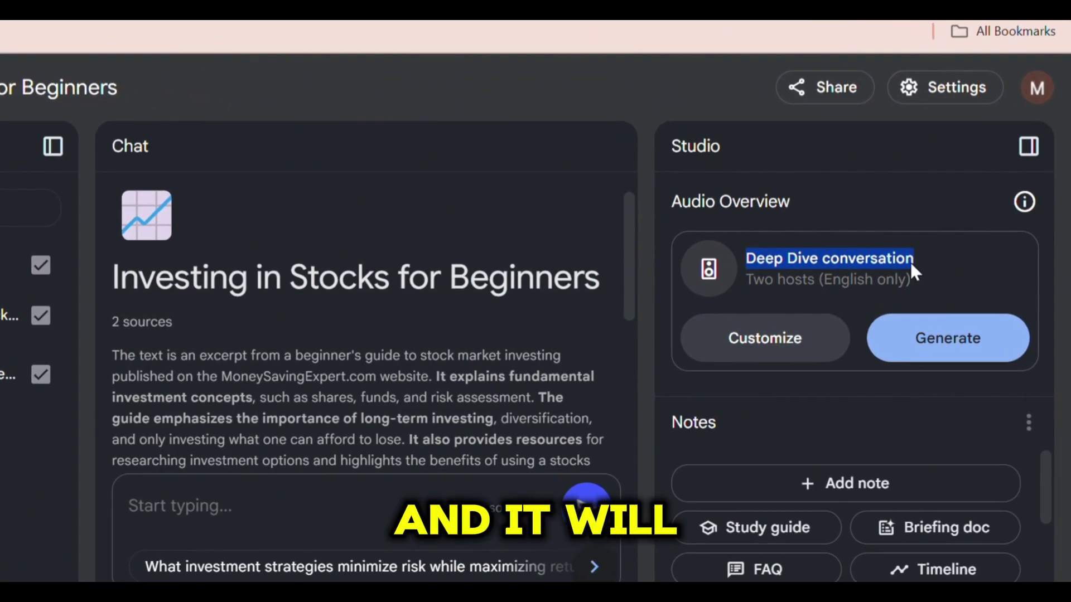
pyautogui.click(819, 280)
pyautogui.tripleClick(821, 279)
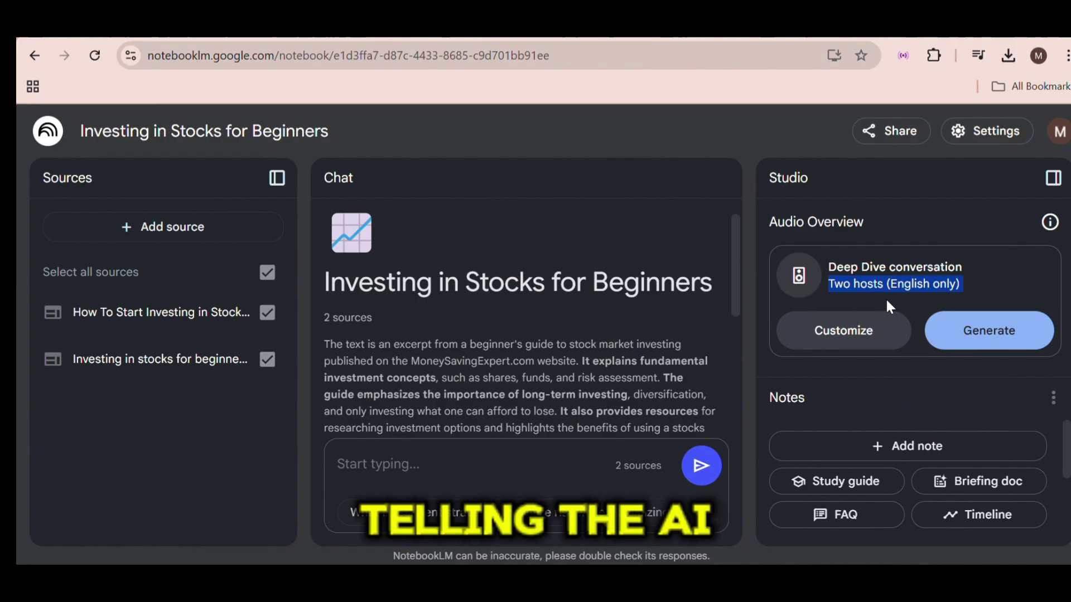
# Step: Check the Customize options, then generate the Deep Dive Audio Overview from both sources
pyautogui.click(758, 345)
pyautogui.press('Escape')
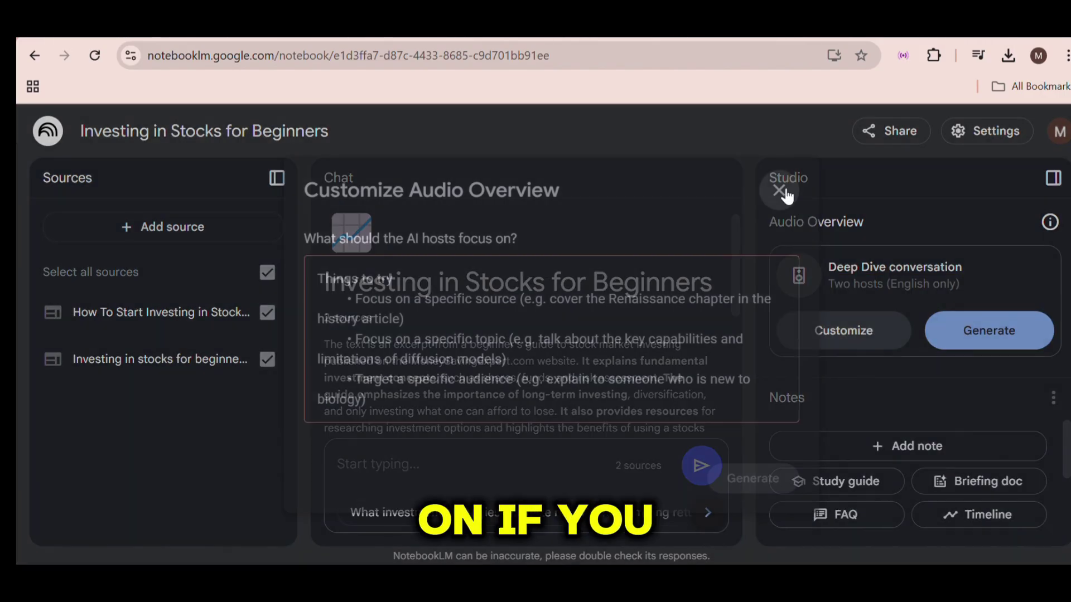
pyautogui.click(989, 330)
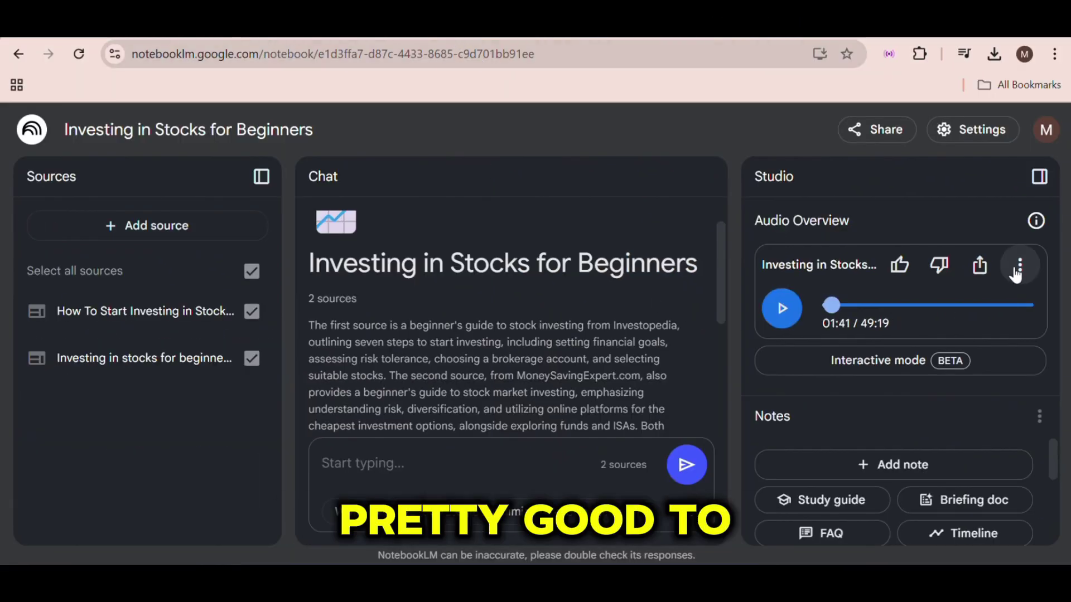
# Step: Download the generated Audio Overview via the player's three-dot menu
pyautogui.click(1018, 266)
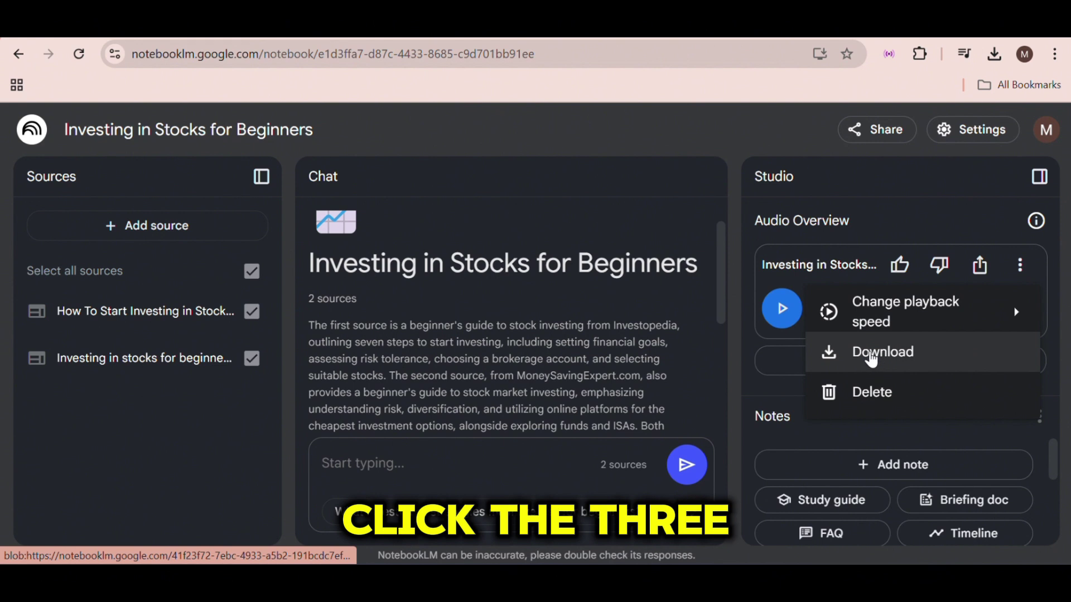
pyautogui.click(847, 364)
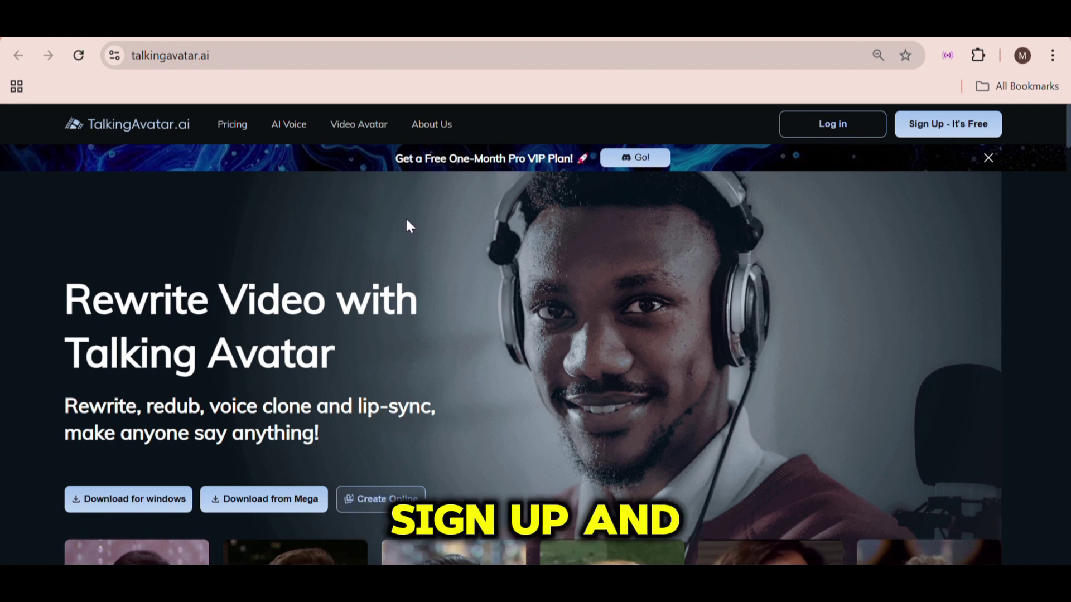
# Step: Begin TalkingAvatar.ai sign-up, scroll the Library Avatar grid, and launch the desktop app
pyautogui.click(955, 132)
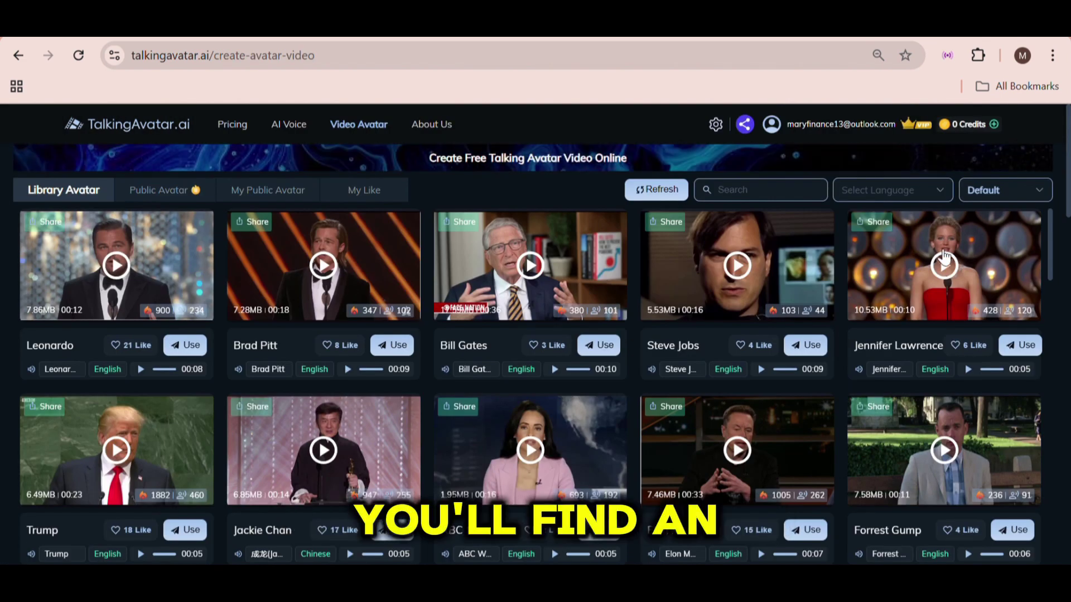
pyautogui.scroll(-2, 944, 257)
pyautogui.scroll(-3, 670, 396)
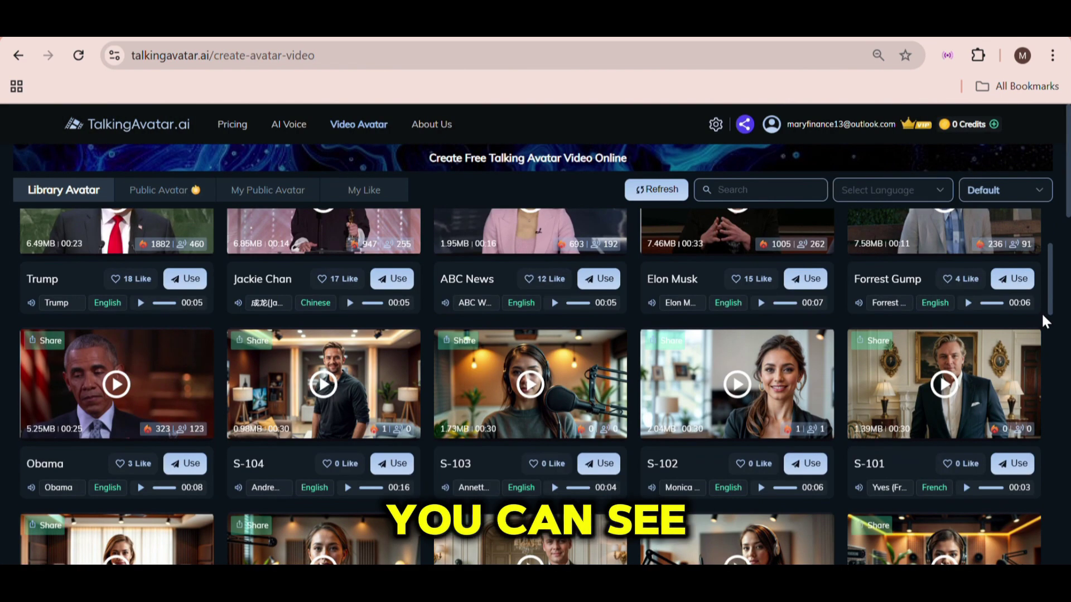
pyautogui.scroll(-5, 1042, 312)
pyautogui.scroll(-10, 1053, 343)
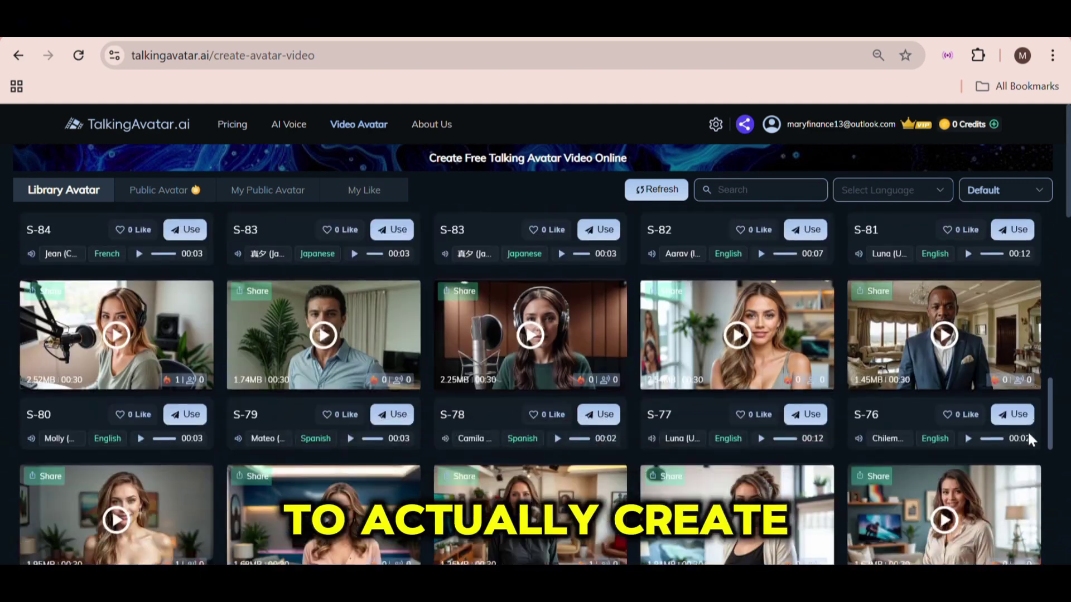
pyautogui.scroll(-10, 1030, 440)
pyautogui.scroll(15, 1037, 424)
pyautogui.moveTo(1049, 354); pyautogui.dragTo(1058, 251)
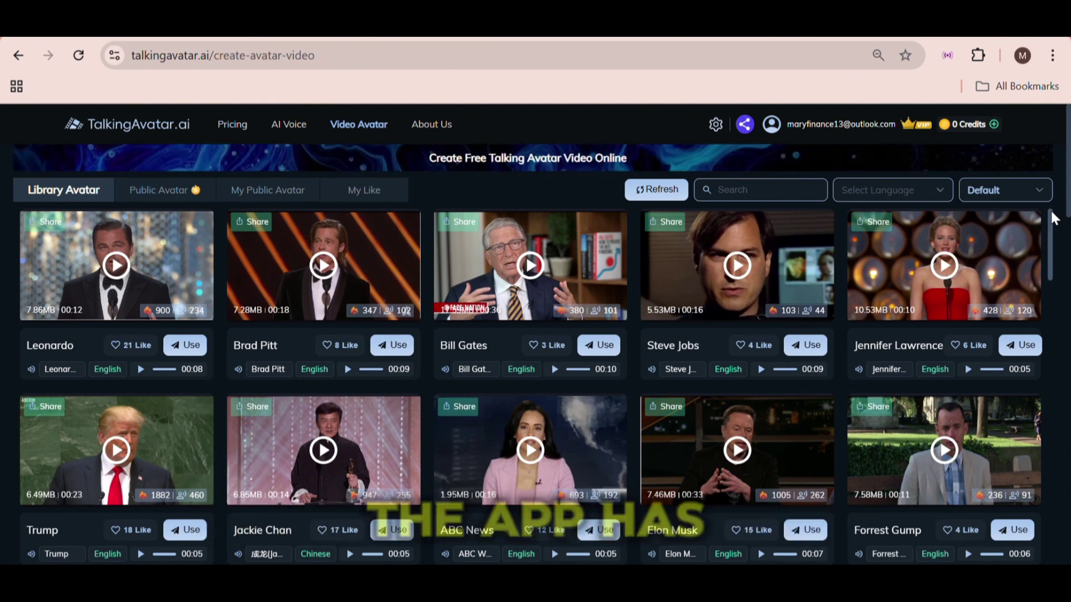
pyautogui.scroll(-1, 1051, 221)
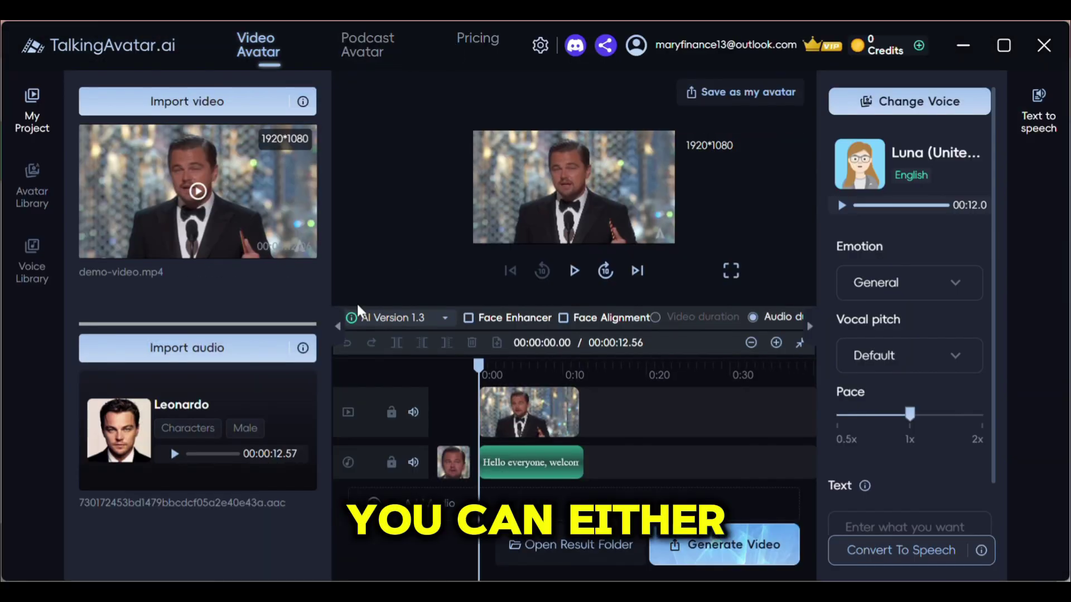
# Step: In Podcast Avatar mode, delete the old audio tracks and video, then open Avatar Library
pyautogui.moveTo(467, 410)
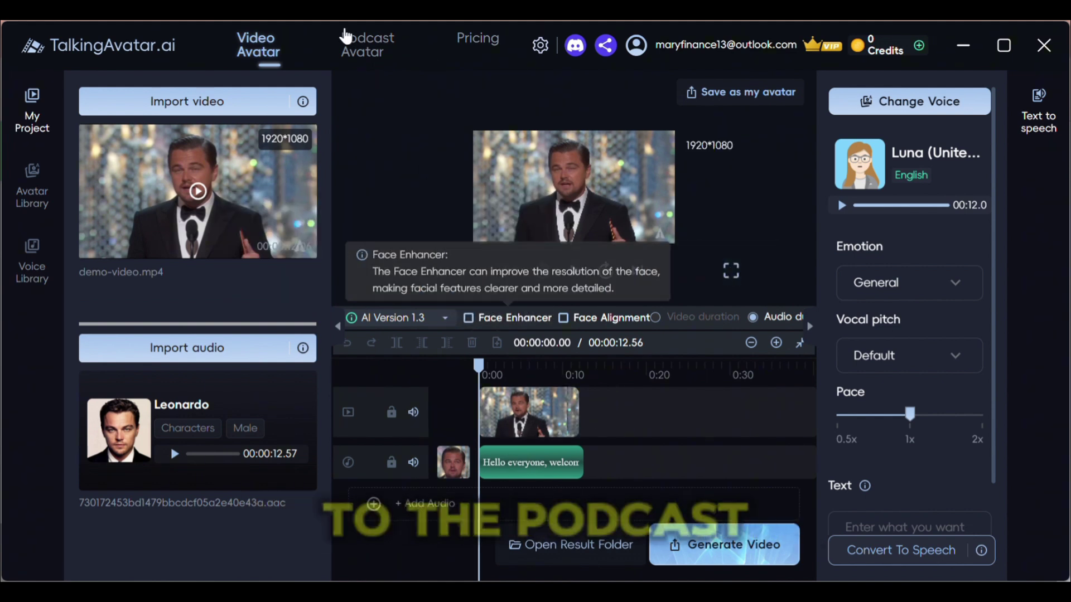
pyautogui.click(373, 52)
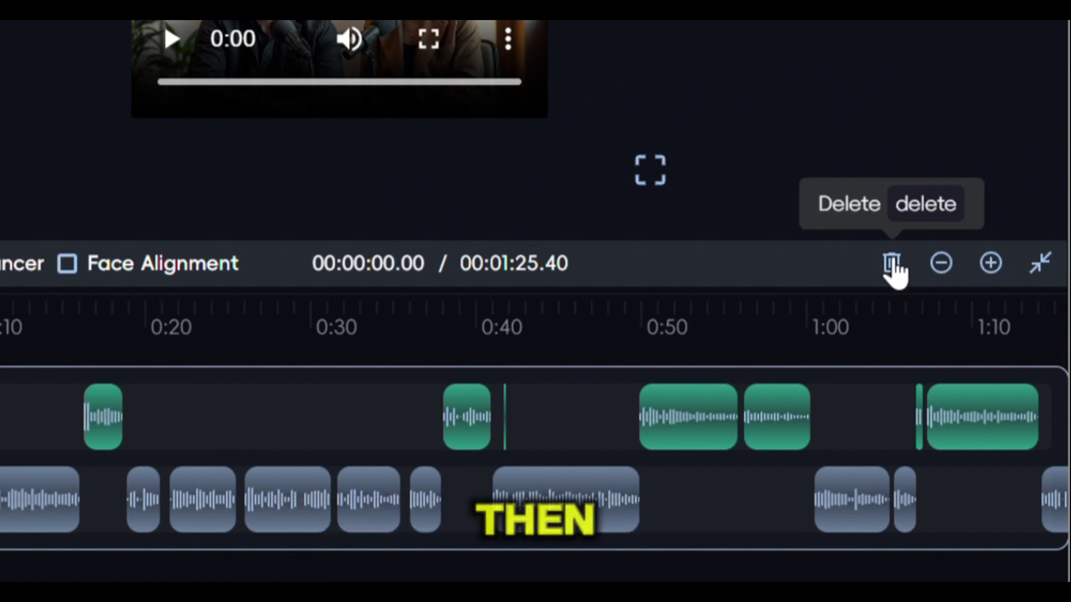
pyautogui.click(892, 264)
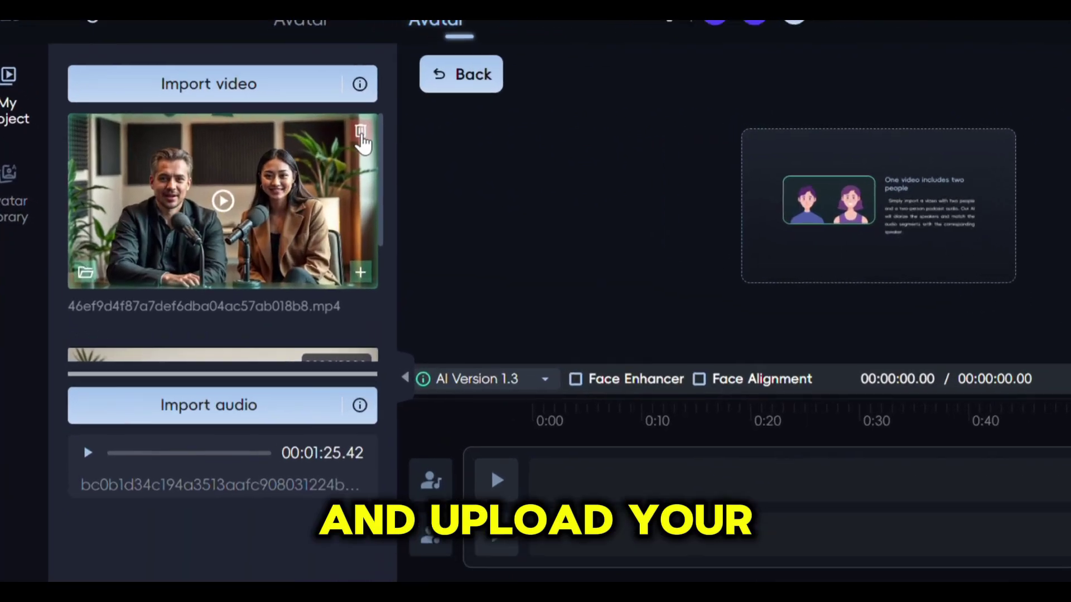
pyautogui.click(361, 132)
pyautogui.click(603, 397)
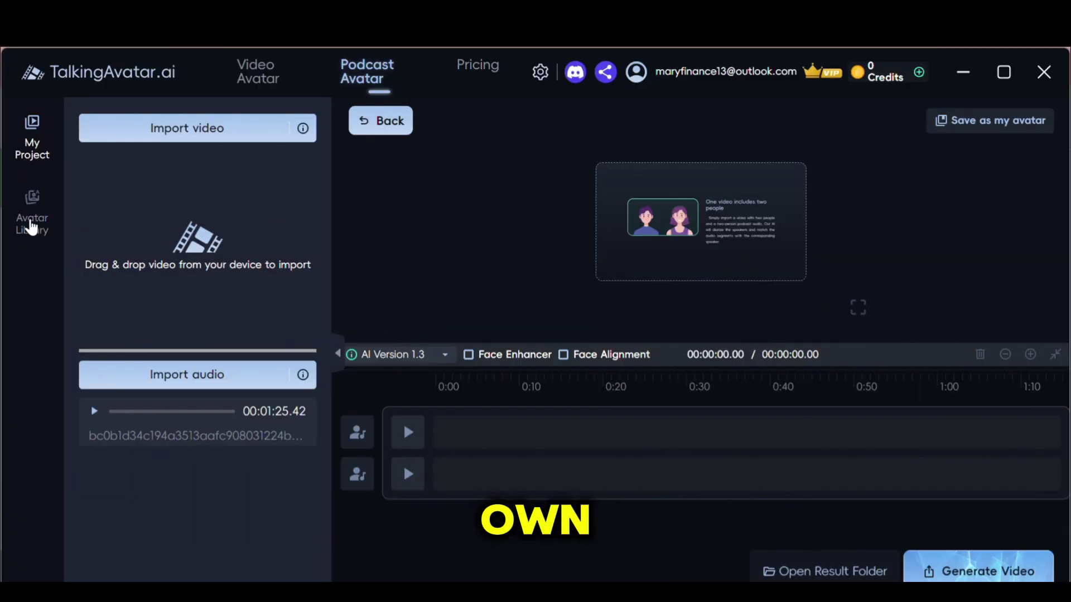
pyautogui.click(8, 208)
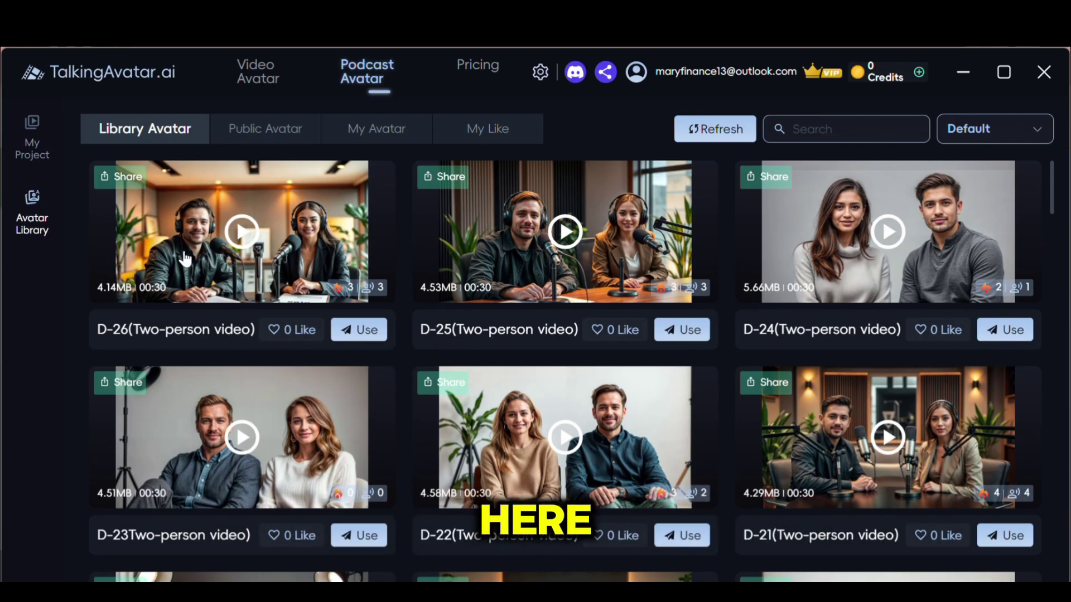
# Step: Preview the D-6 two-person video, close the preview, and use D-6 for the podcast
pyautogui.scroll(-5, 679, 279)
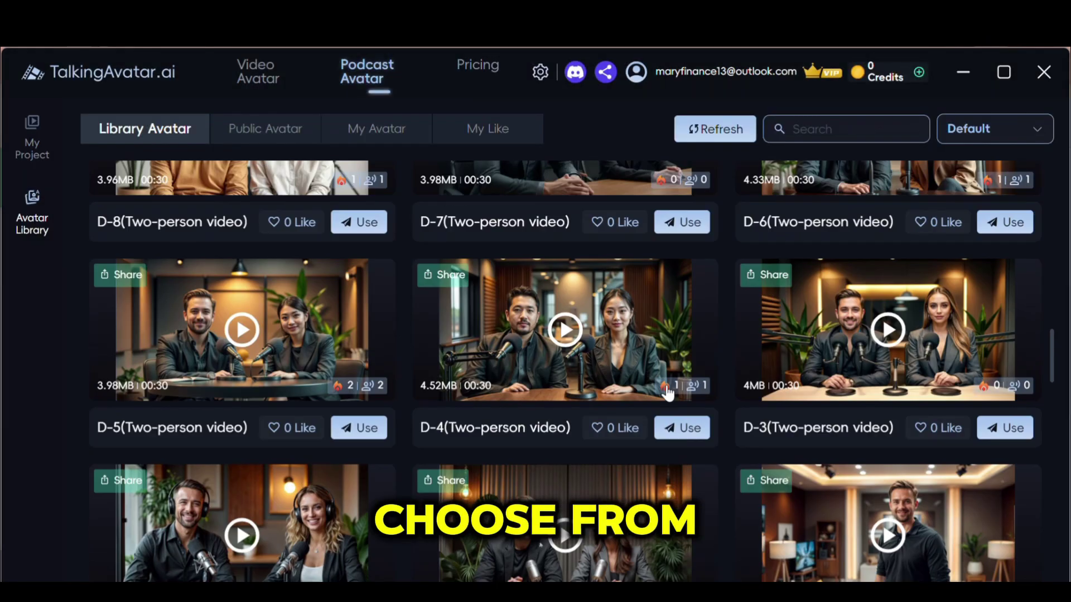
pyautogui.scroll(1, 668, 393)
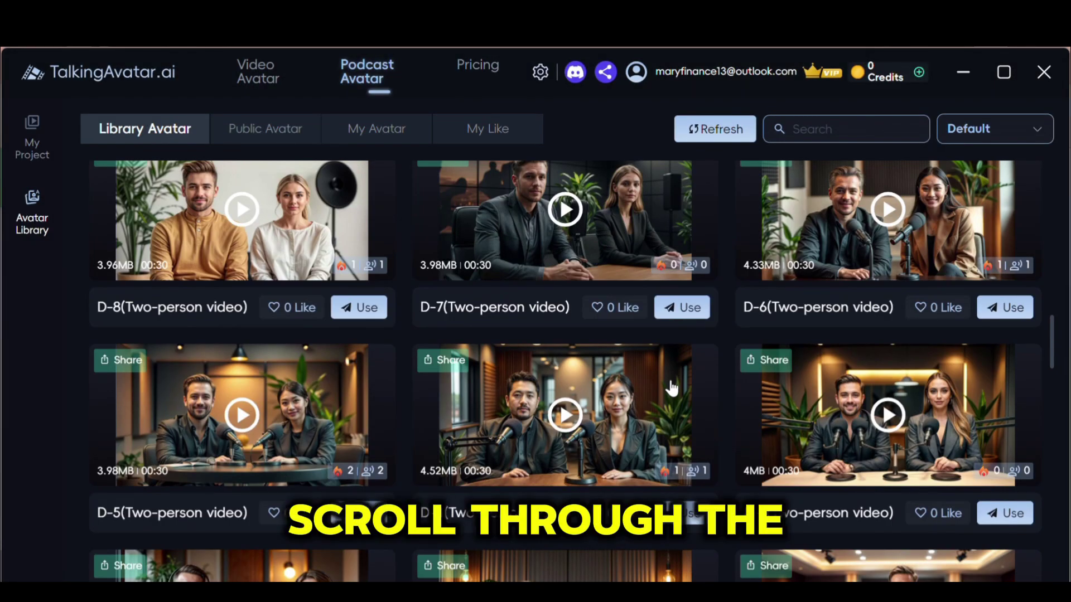
pyautogui.scroll(2, 672, 389)
pyautogui.click(987, 397)
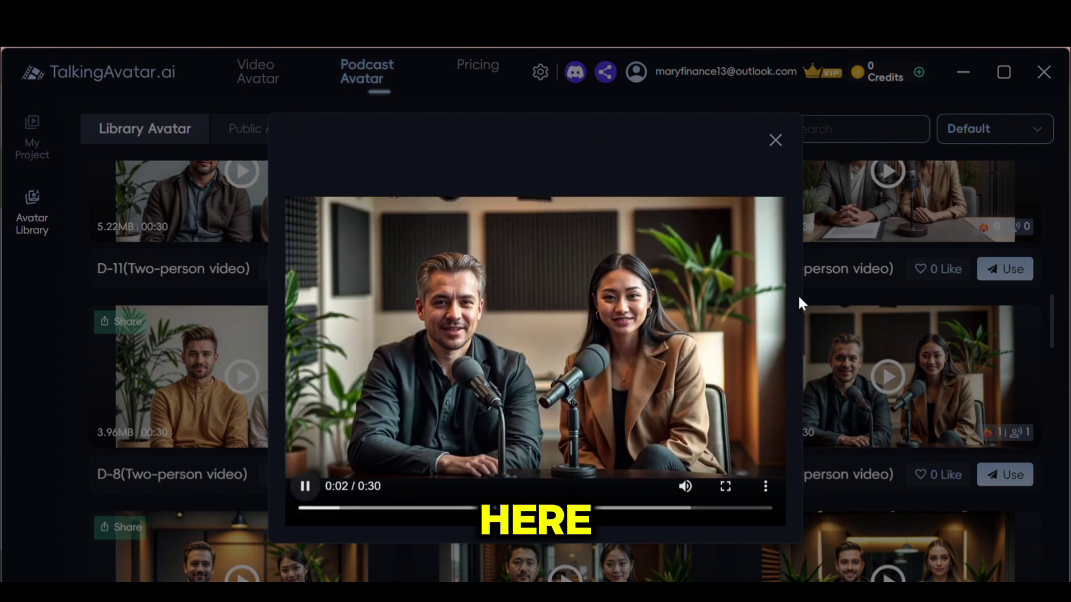
pyautogui.click(776, 141)
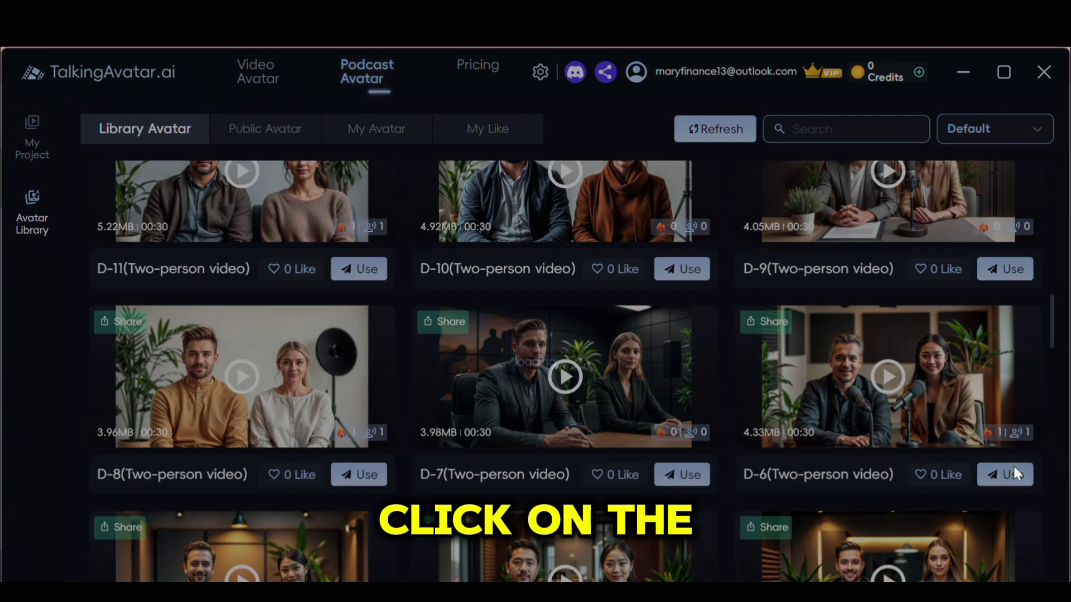
pyautogui.click(1010, 476)
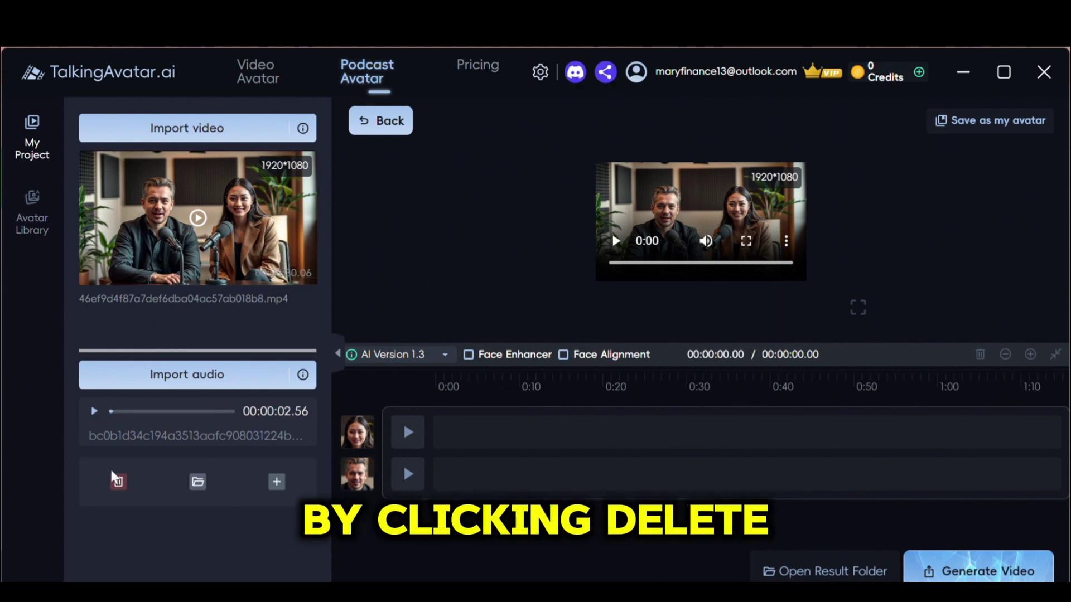
# Step: Delete the old audio clip and import the 01:25.42 NotebookLM podcast audio
pyautogui.click(117, 481)
pyautogui.click(451, 369)
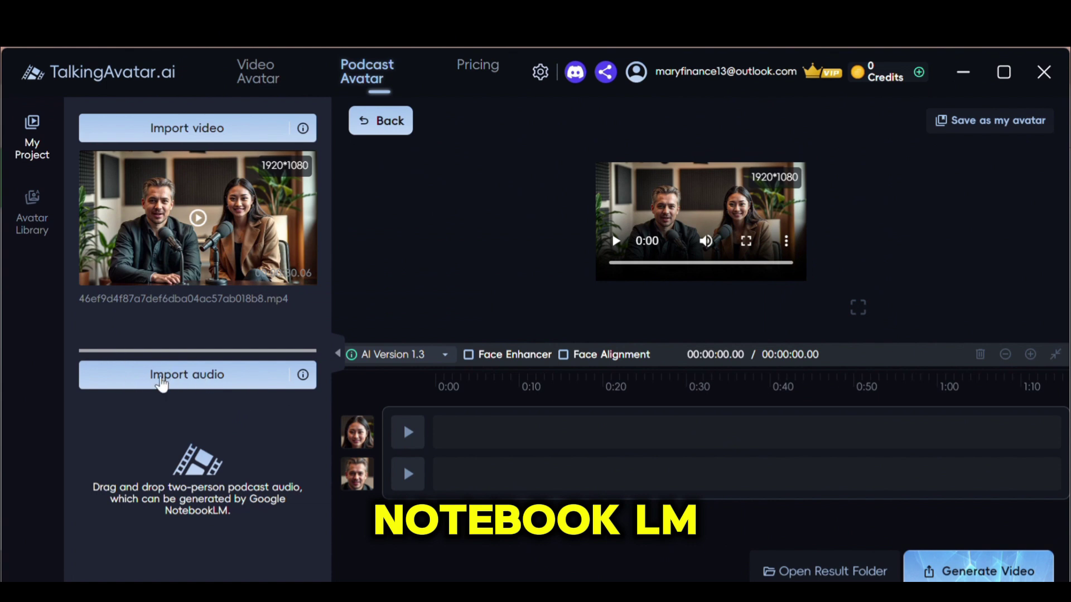
pyautogui.click(226, 384)
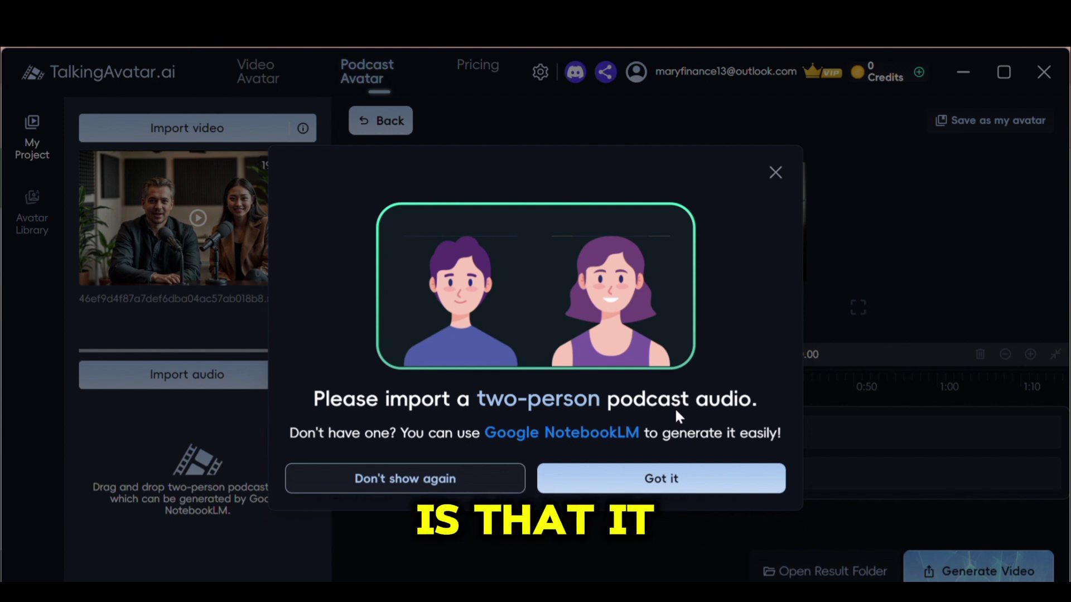
pyautogui.click(647, 475)
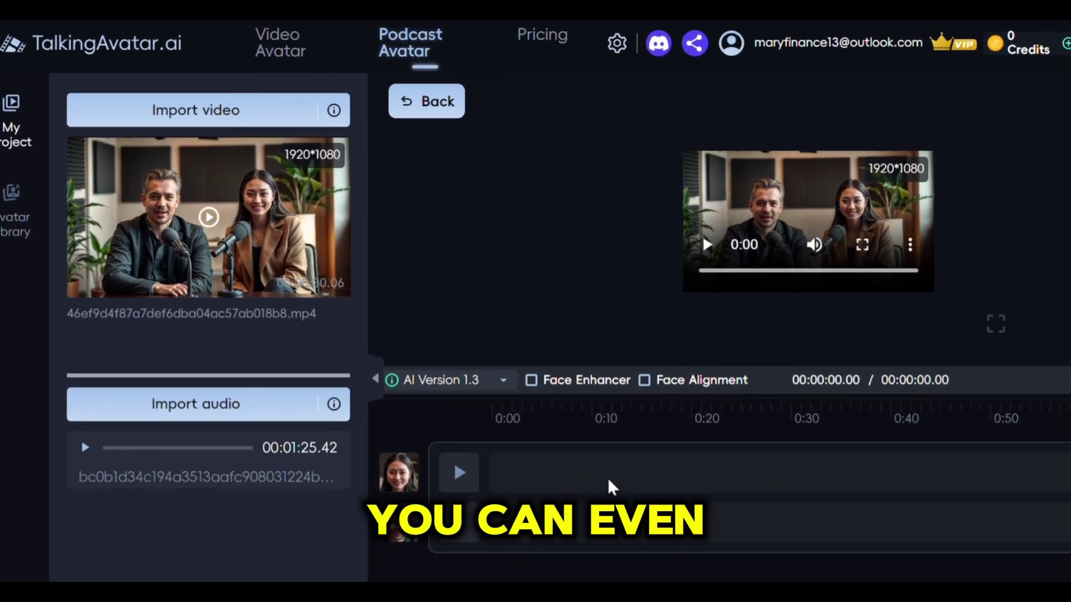
# Step: Drag the imported podcast audio onto the timeline
pyautogui.moveTo(312, 180)
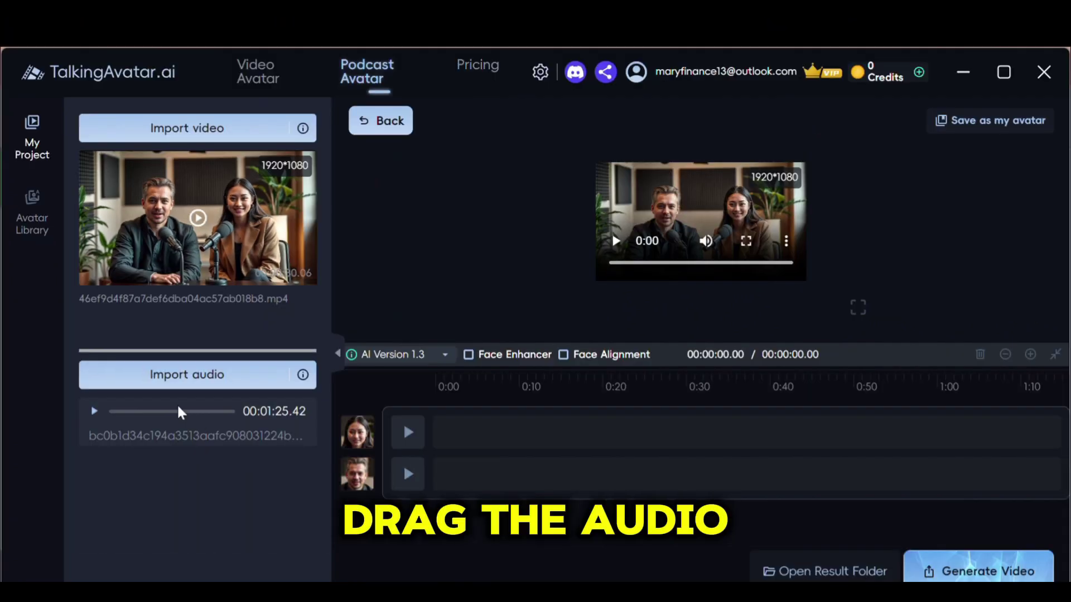
pyautogui.moveTo(189, 470); pyautogui.dragTo(239, 492)
pyautogui.moveTo(216, 425); pyautogui.dragTo(459, 430)
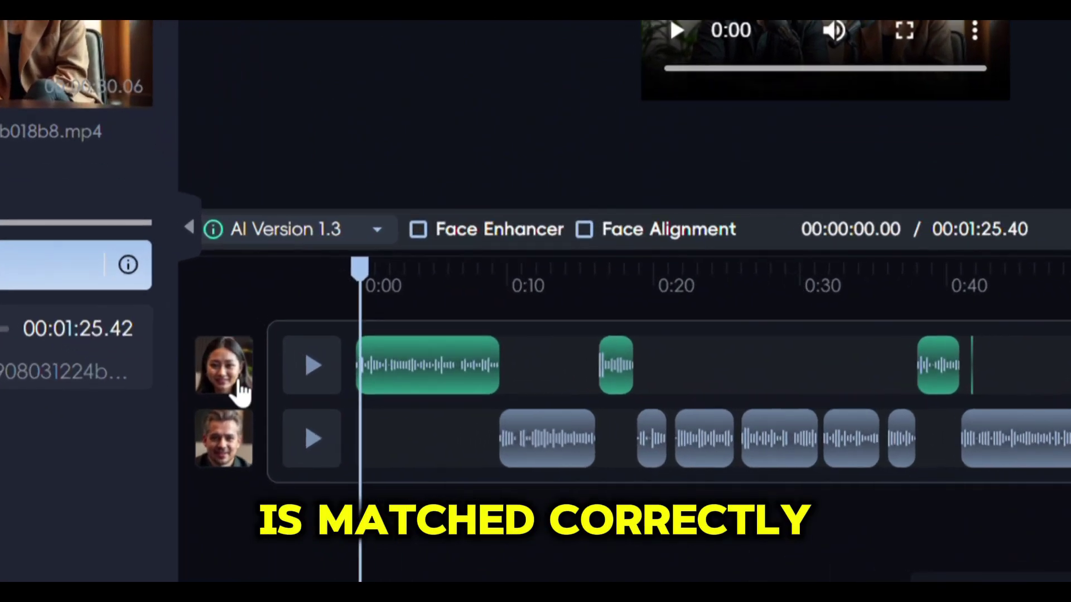
# Step: Assign the woman's face to the top voice track and the man's to the bottom, then scrub to 0:19
pyautogui.click(239, 385)
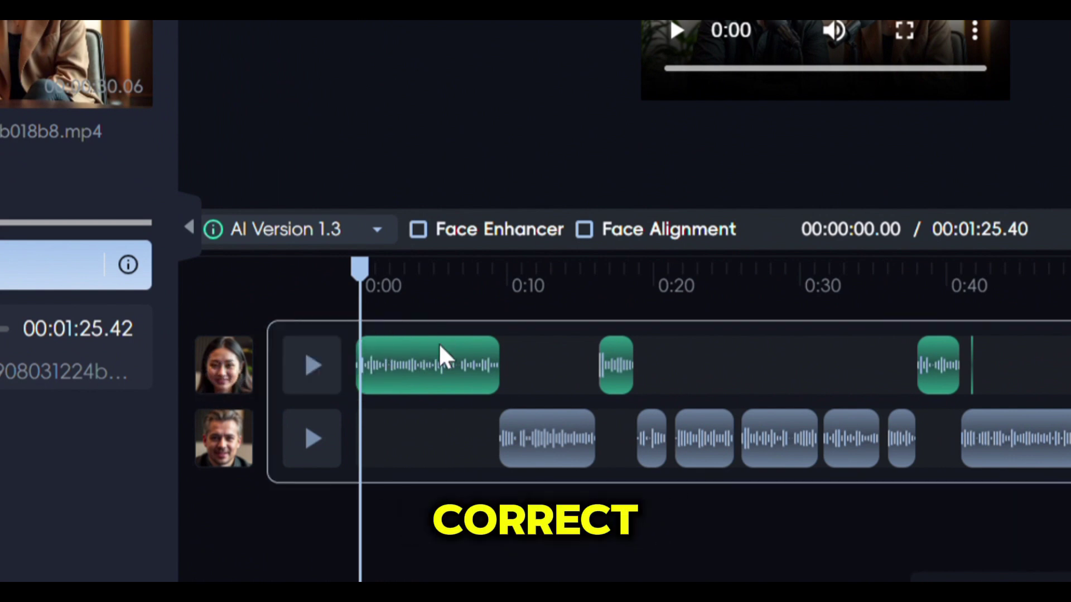
pyautogui.click(223, 365)
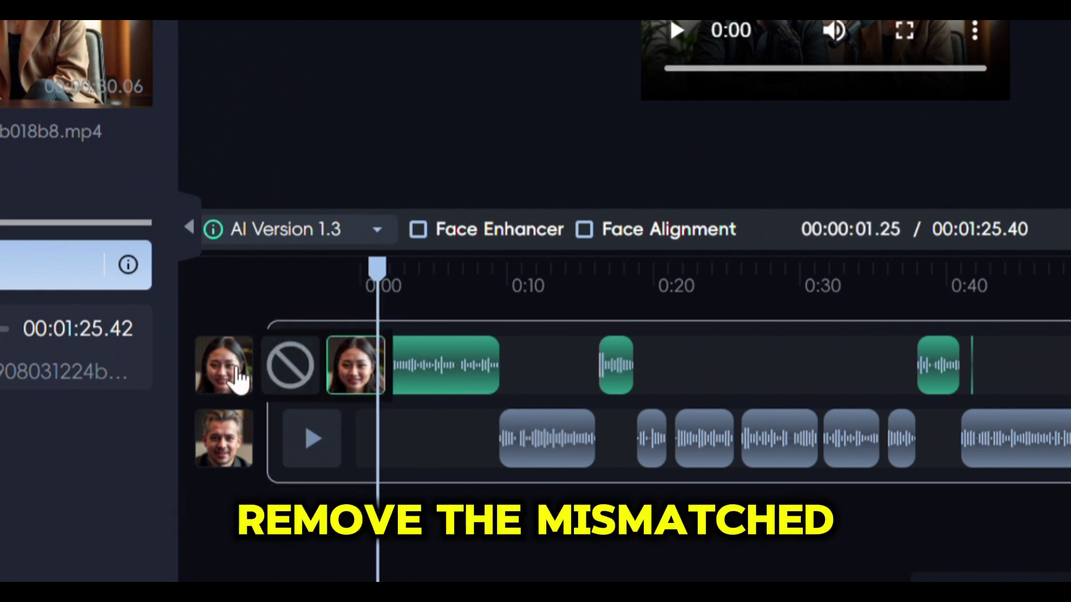
pyautogui.click(290, 369)
pyautogui.click(221, 373)
pyautogui.click(418, 363)
pyautogui.click(220, 440)
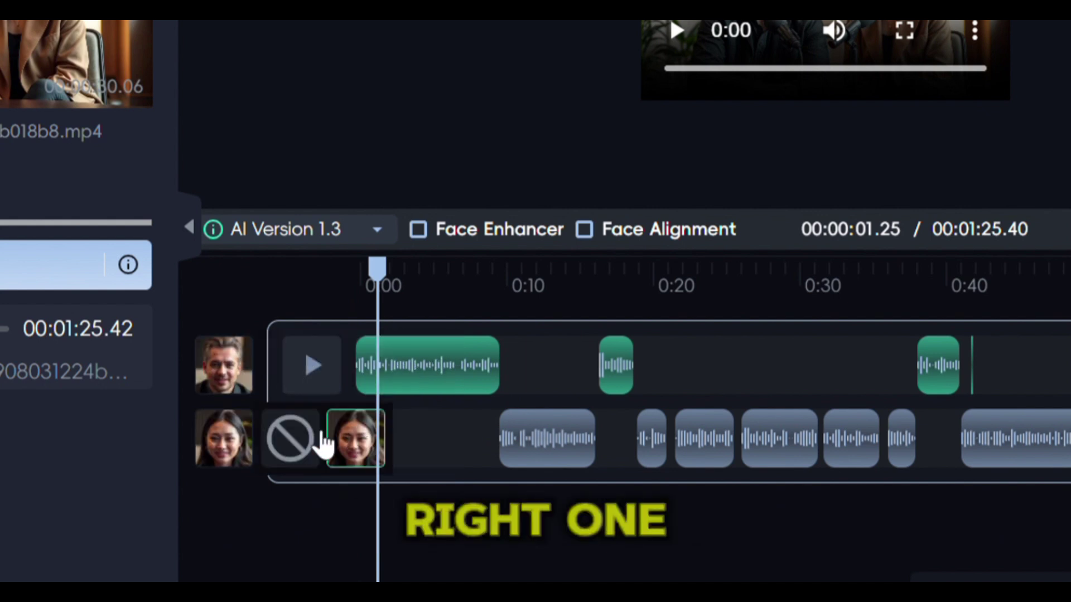
pyautogui.click(289, 440)
pyautogui.click(226, 378)
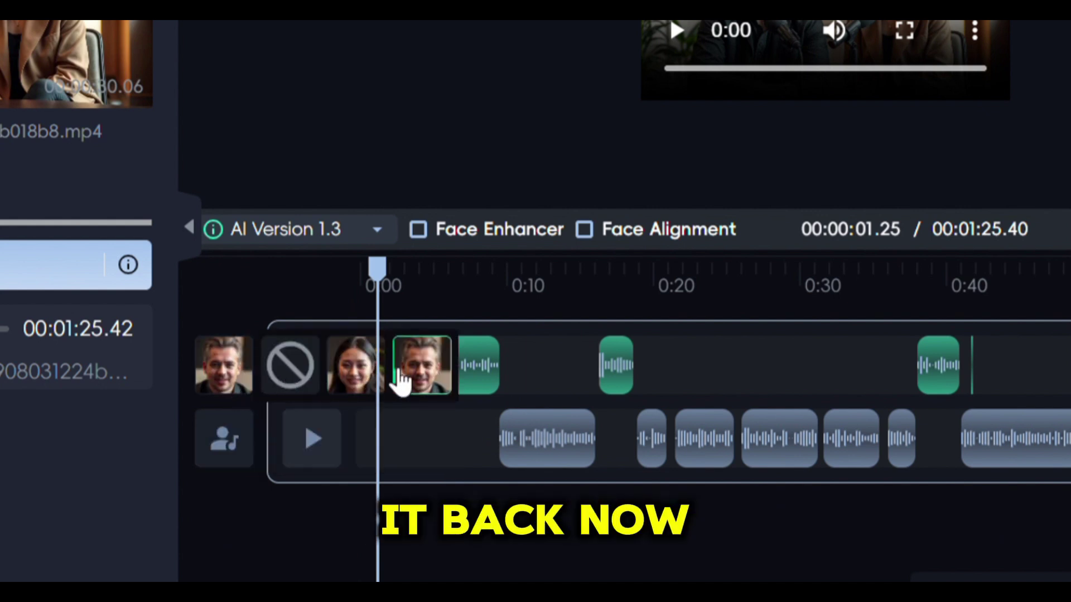
pyautogui.click(356, 366)
pyautogui.click(223, 439)
pyautogui.click(357, 441)
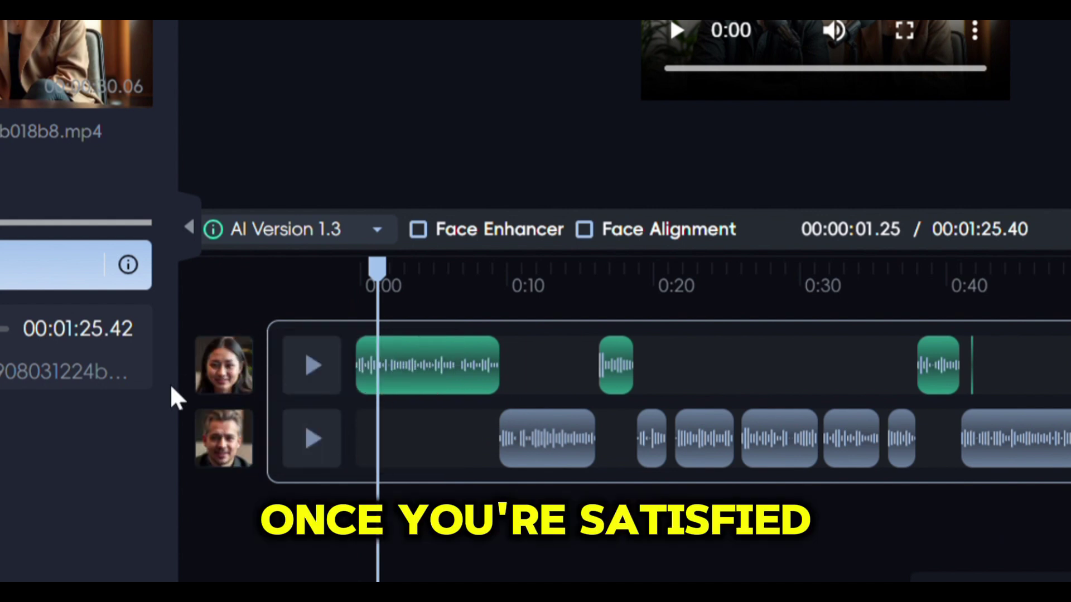
pyautogui.moveTo(373, 270); pyautogui.dragTo(658, 295)
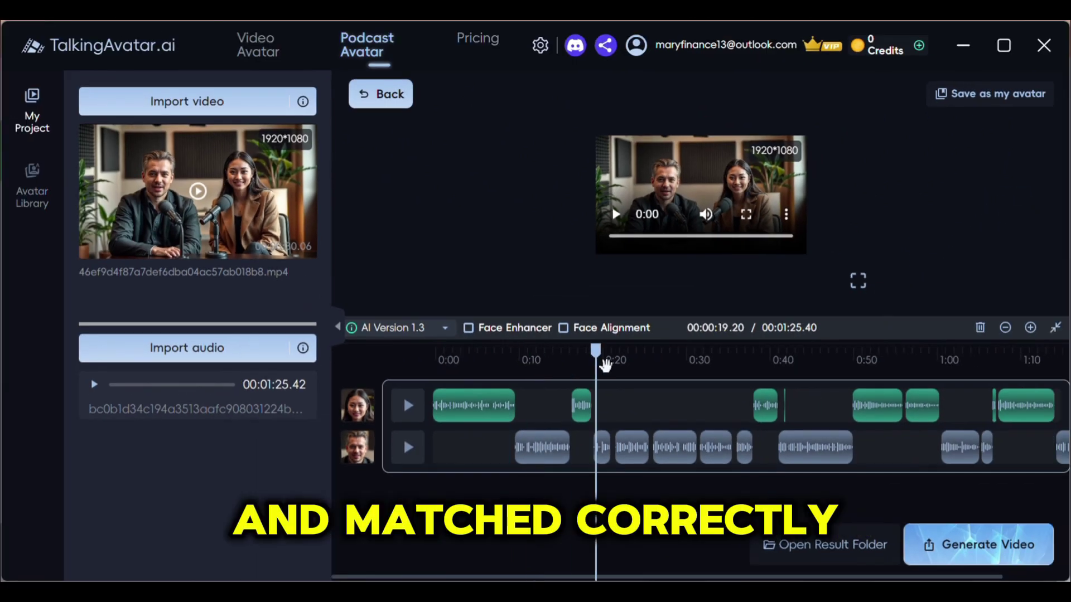
pyautogui.moveTo(735, 379); pyautogui.dragTo(926, 452)
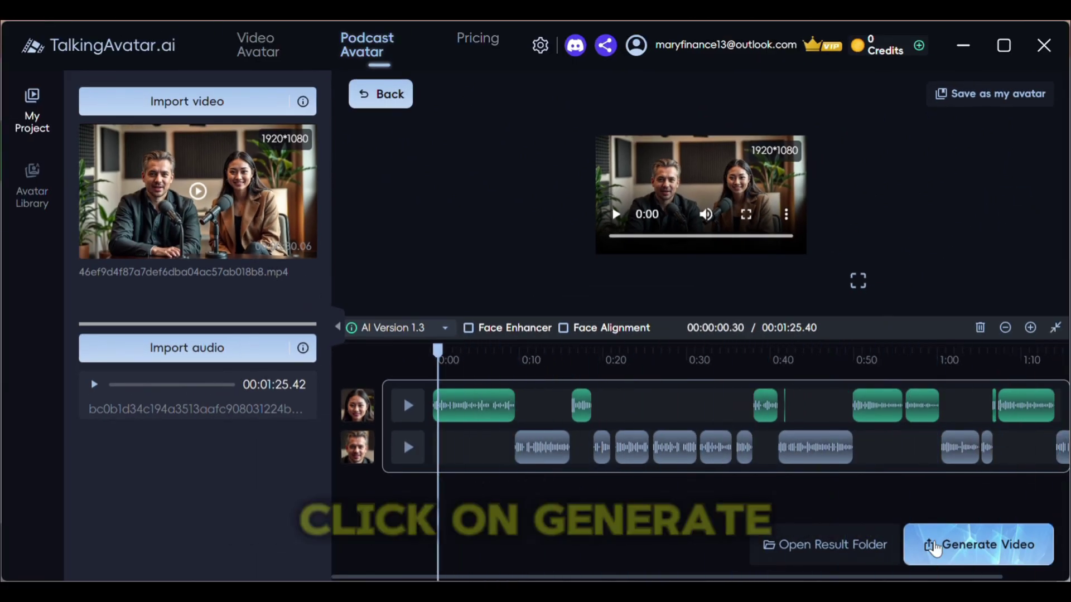
pyautogui.click(932, 538)
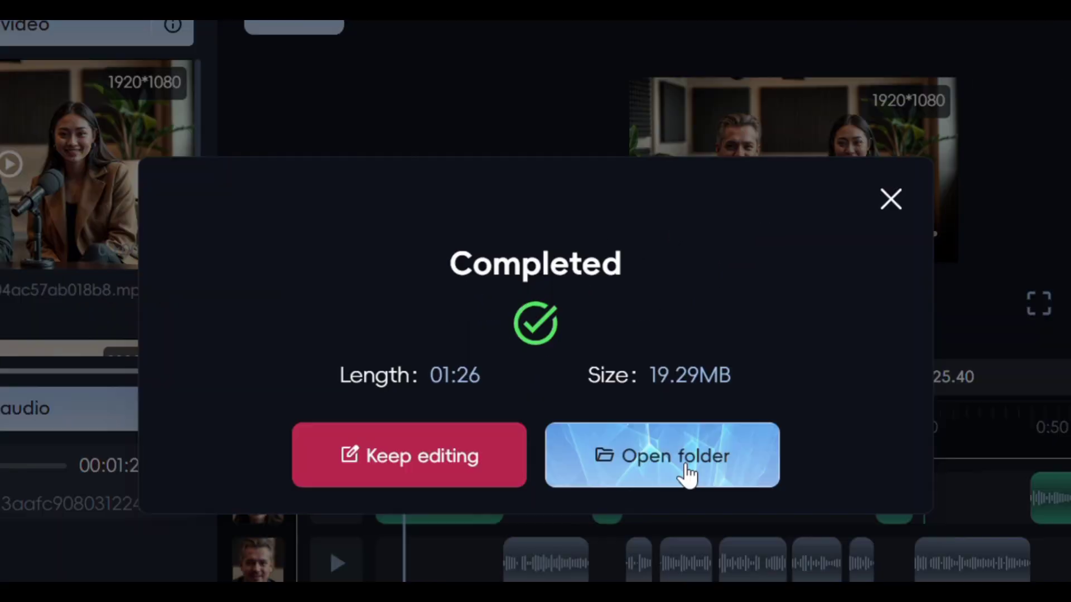
pyautogui.click(635, 394)
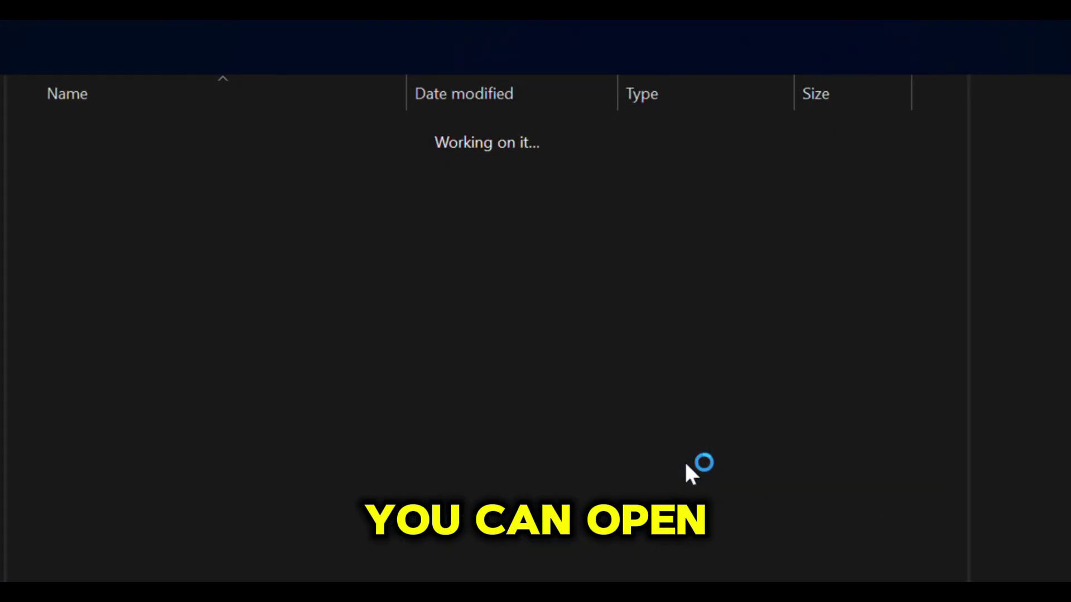
pyautogui.click(133, 138)
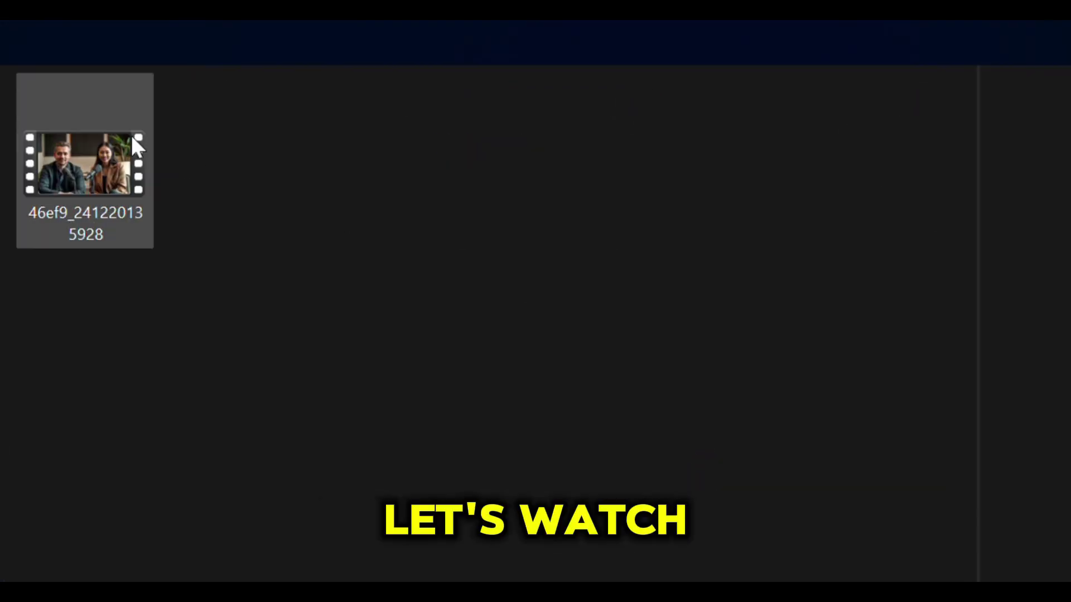